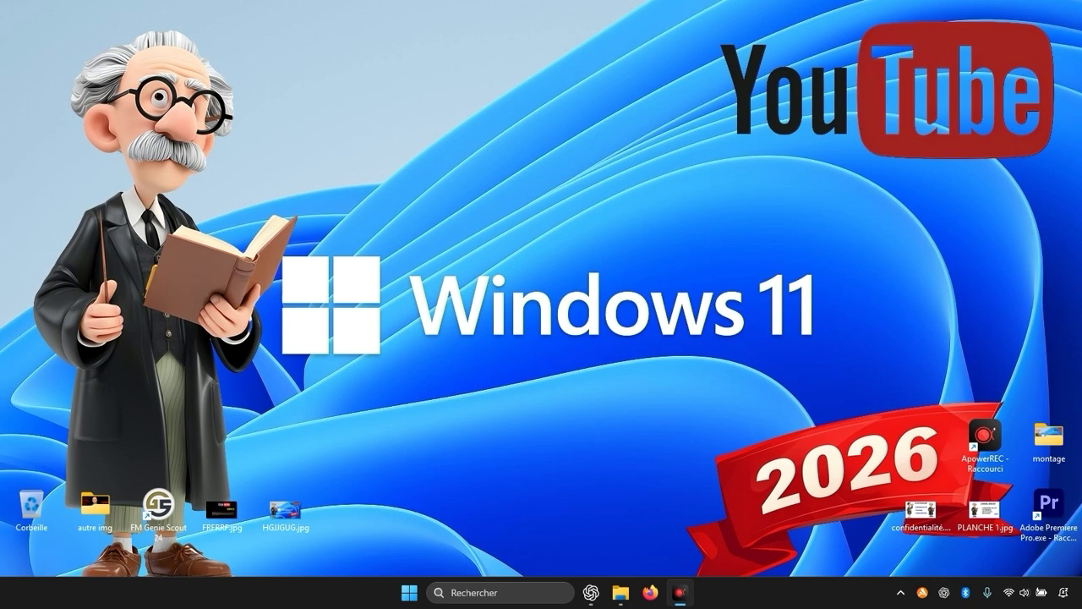
- Search Windows for "creer" and open the "Créer un point de restauration" settings
left_click(514, 595)
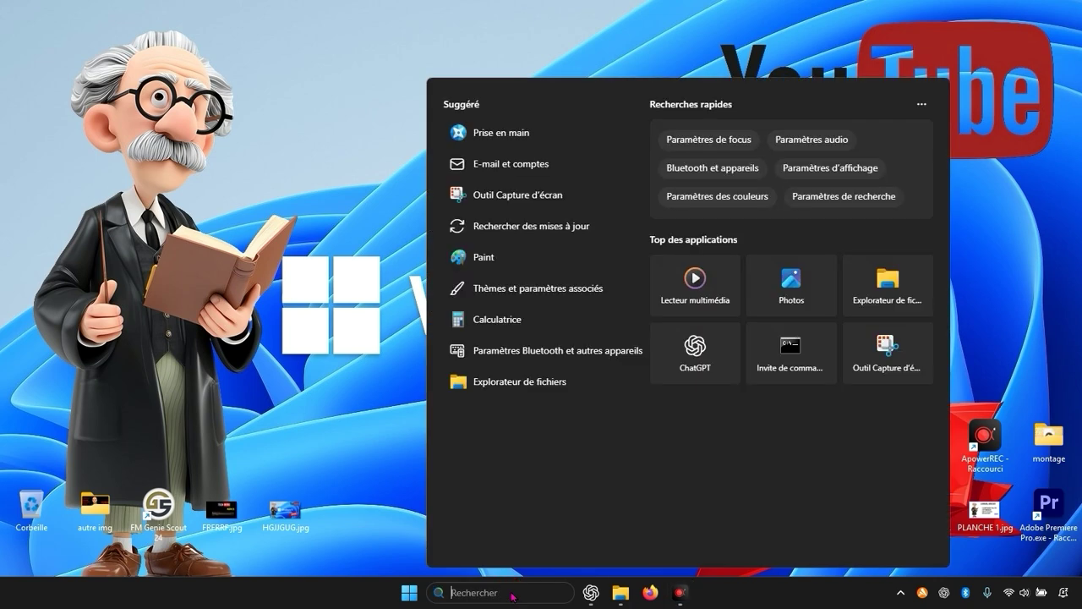
type("crrer")
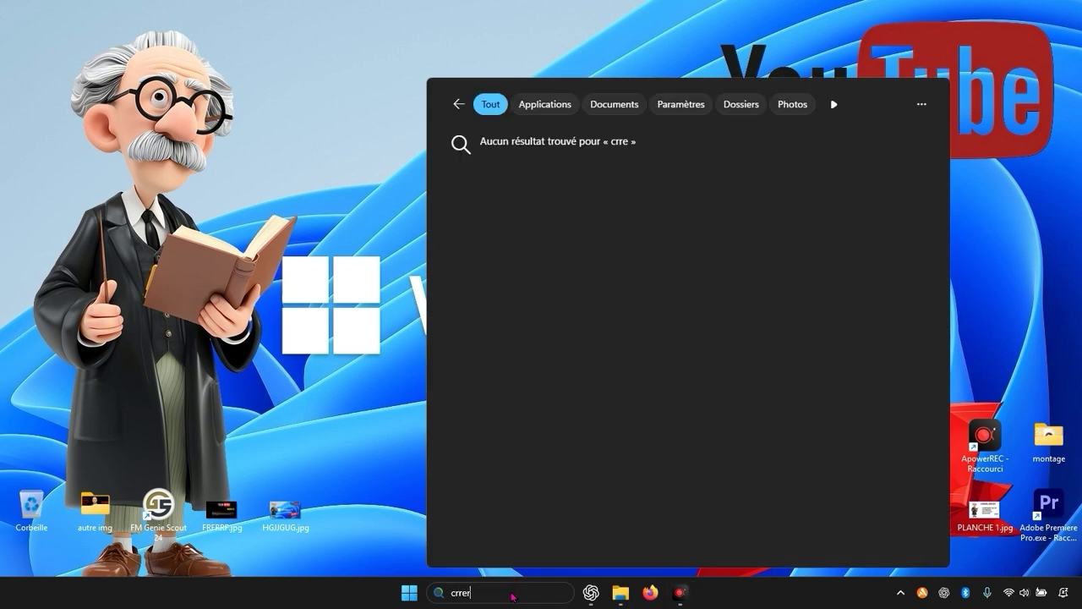
key("BackSpace")
key("BackSpace")
key("BackSpace")
key("BackSpace")
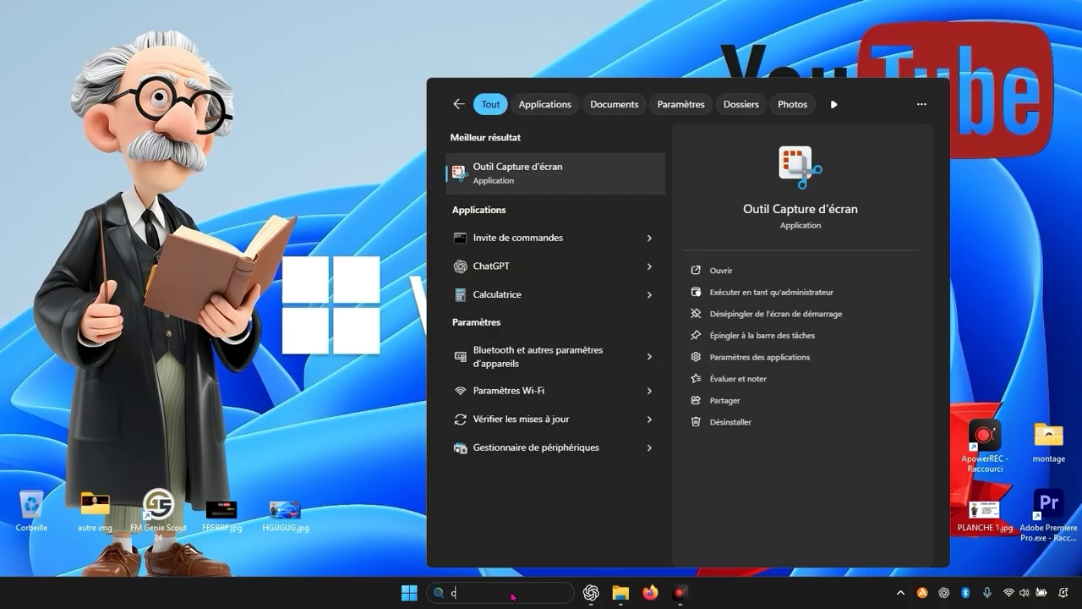
type("reer")
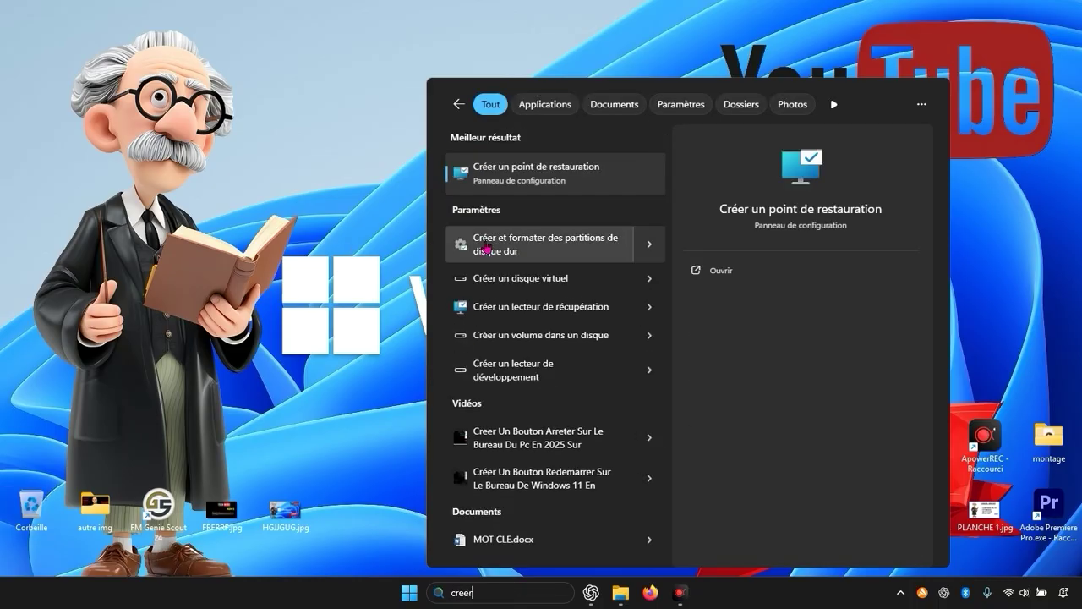
left_click(586, 178)
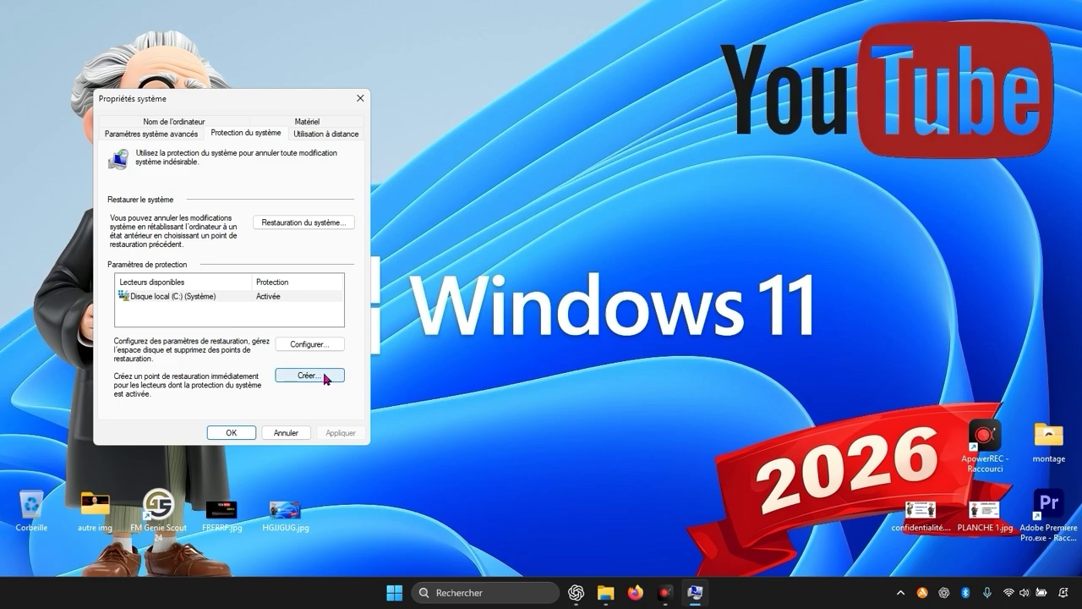
- Confirm the system protection settings of drive C: and create a restore point described as "private mode"
left_click(319, 352)
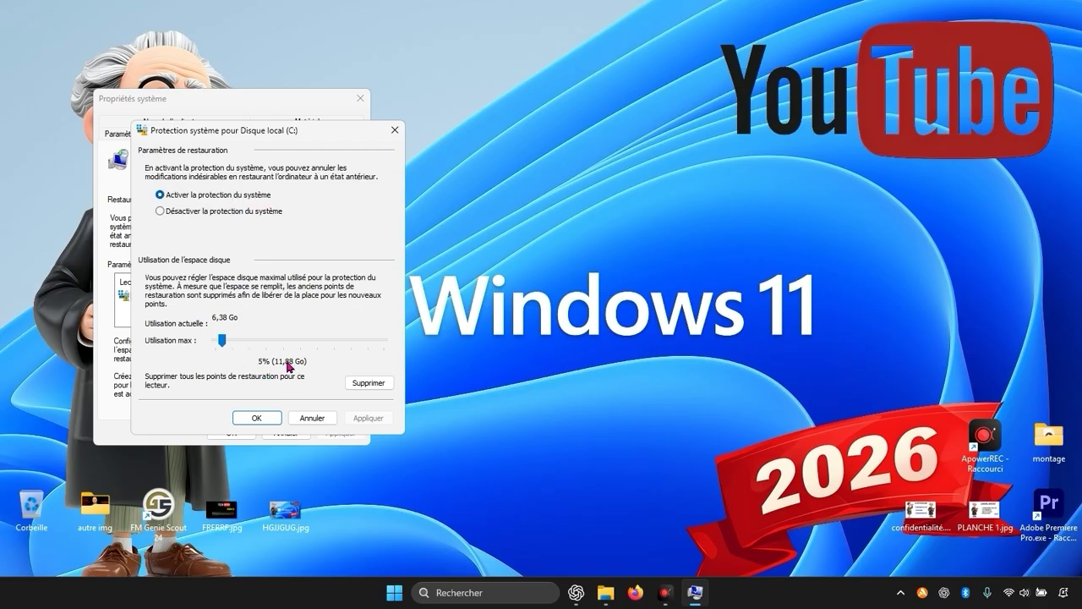
left_click(269, 418)
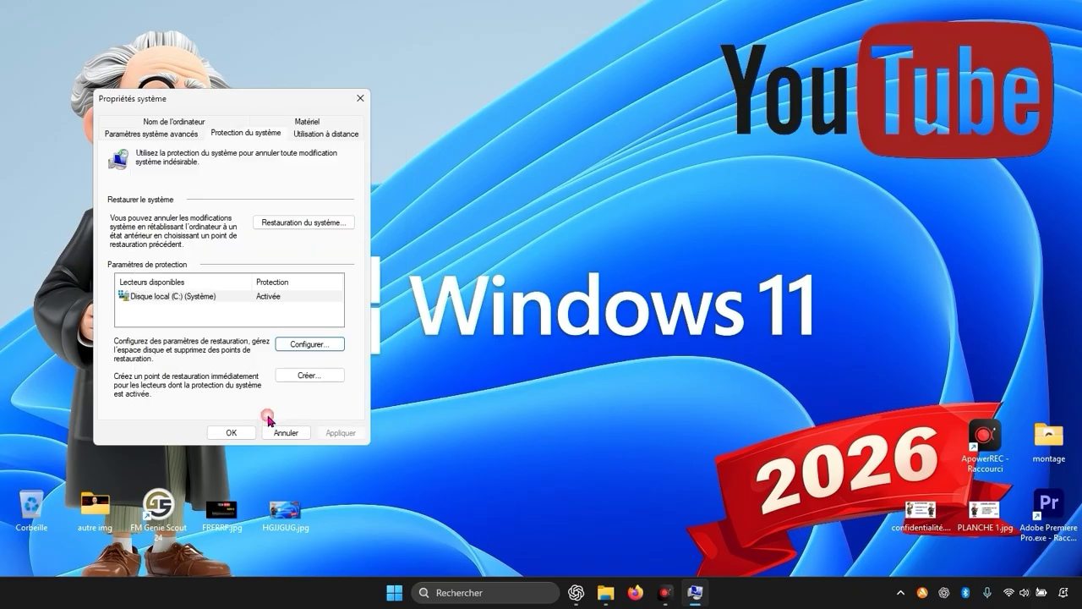
left_click(310, 377)
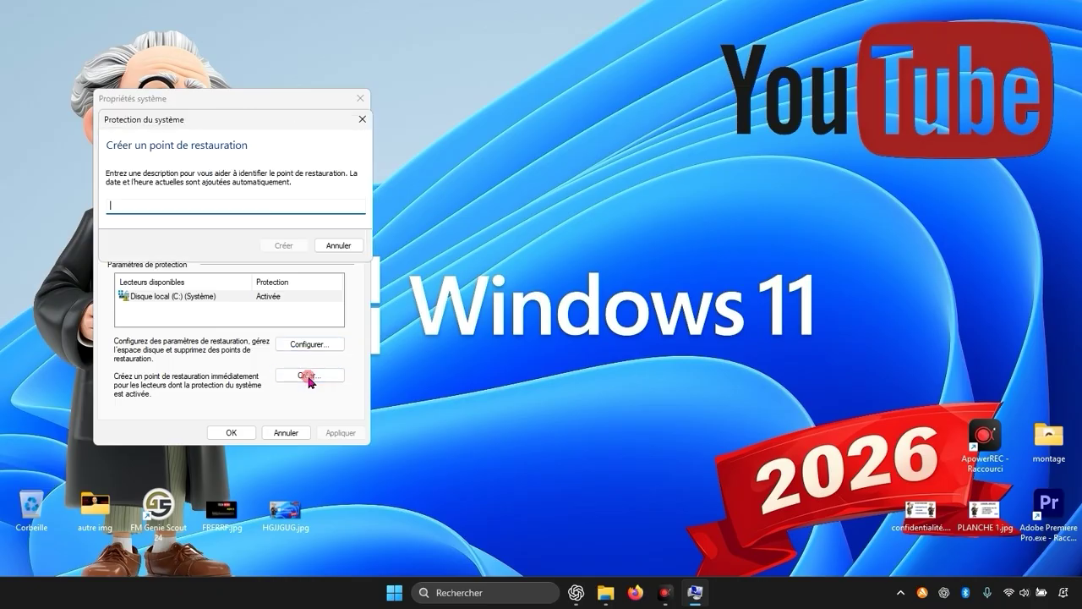
left_click(212, 214)
type("priva")
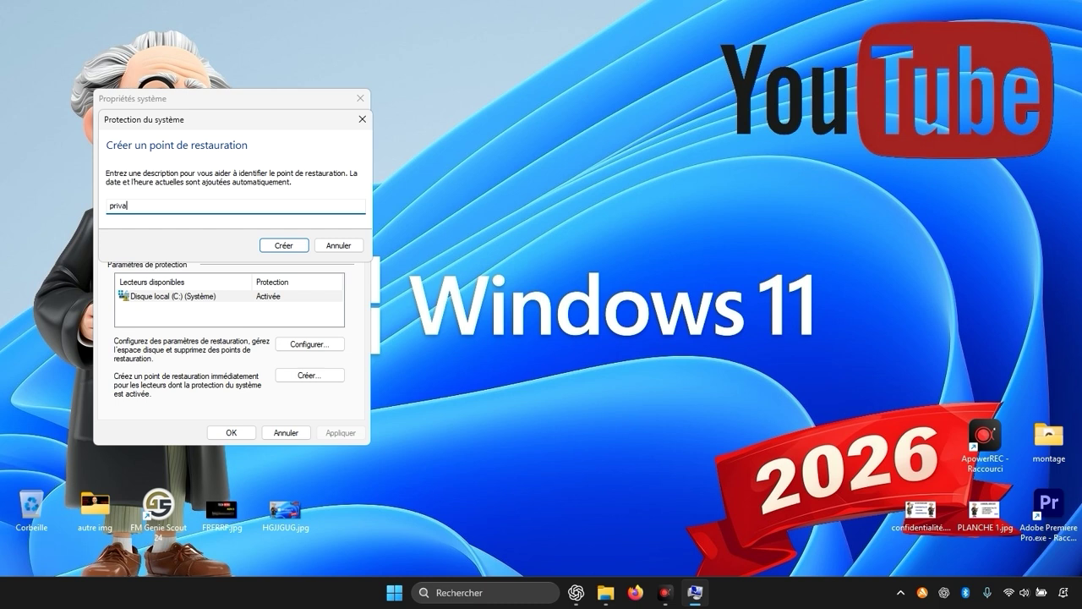
type("te mode")
key("Return")
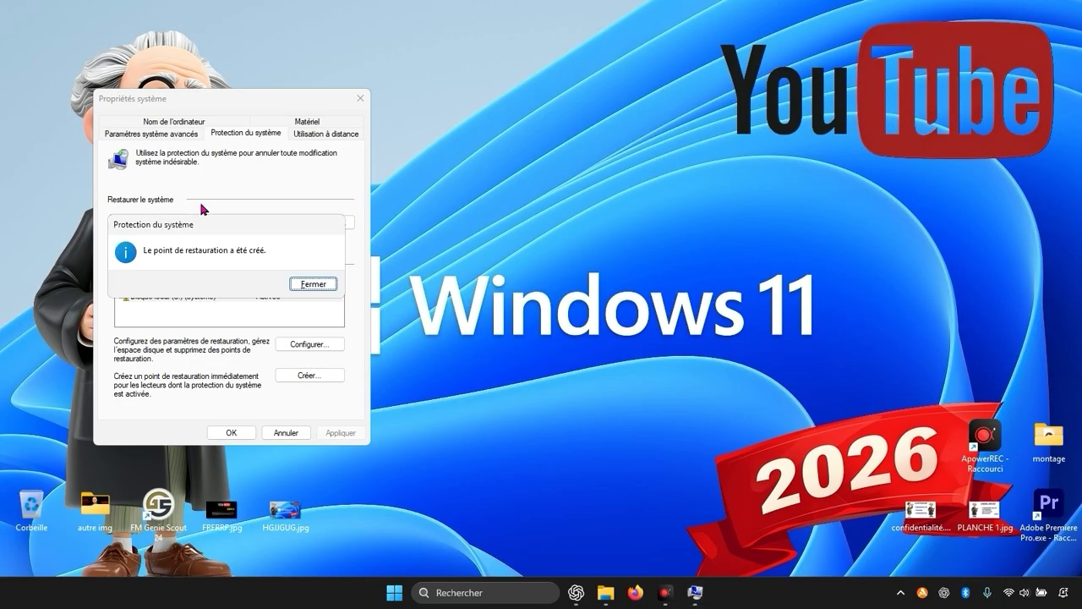
left_click(314, 285)
left_click(232, 433)
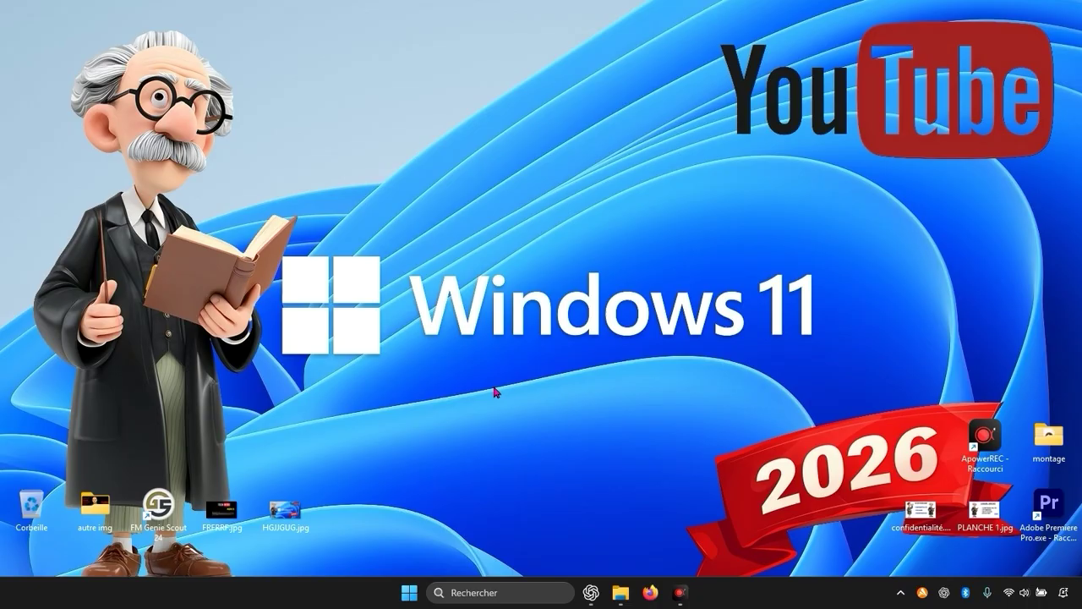
- Switch to Firefox, search the web for "privacy sexy" and open the privacy.sexy website
left_click(650, 592)
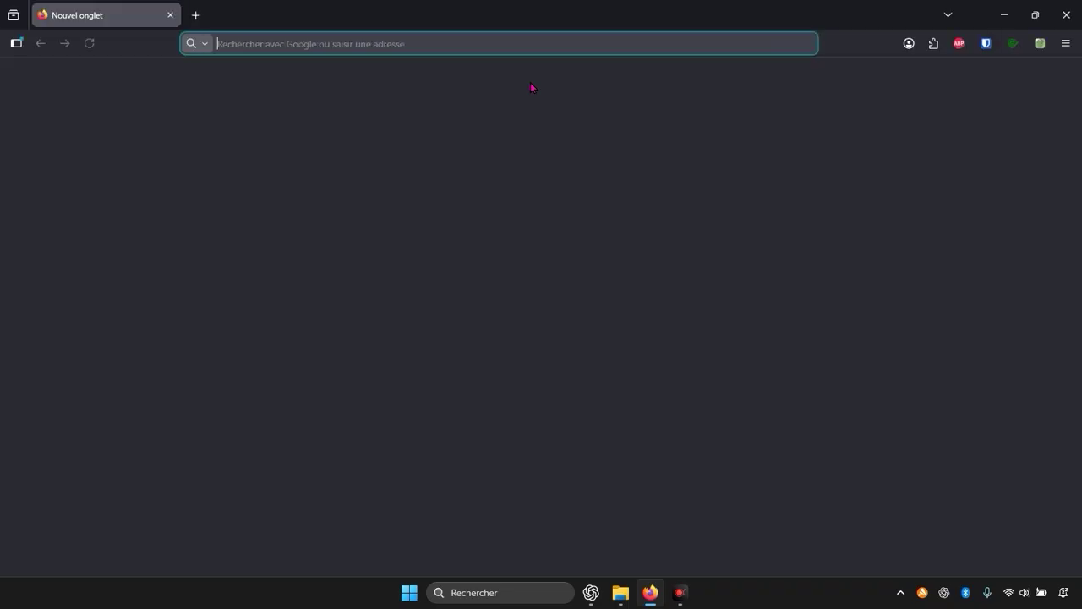
left_click(414, 135)
type("p")
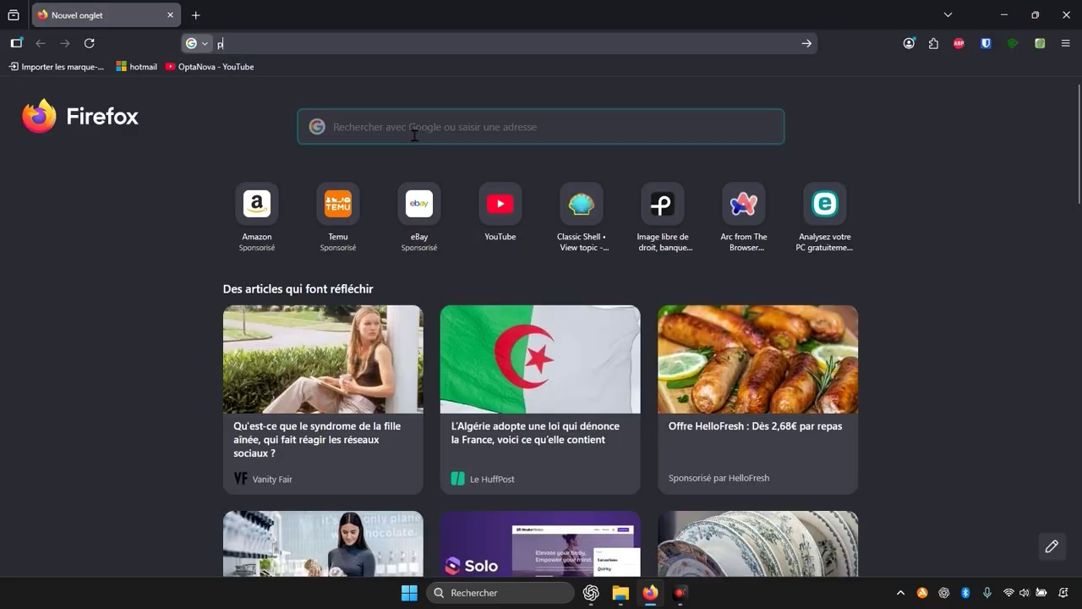
type("rivacy sexy")
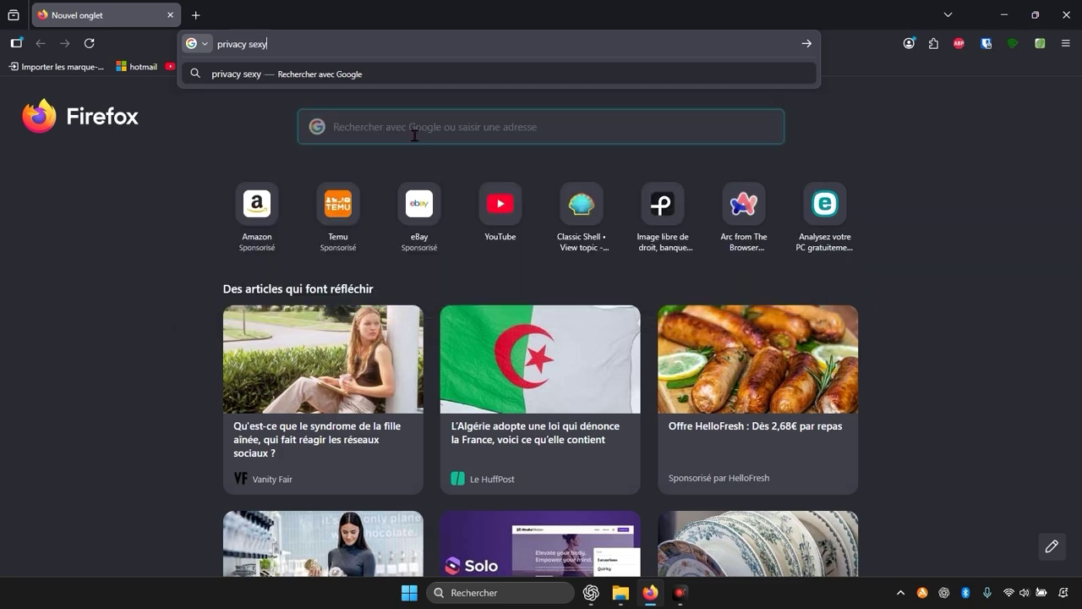
key("Return")
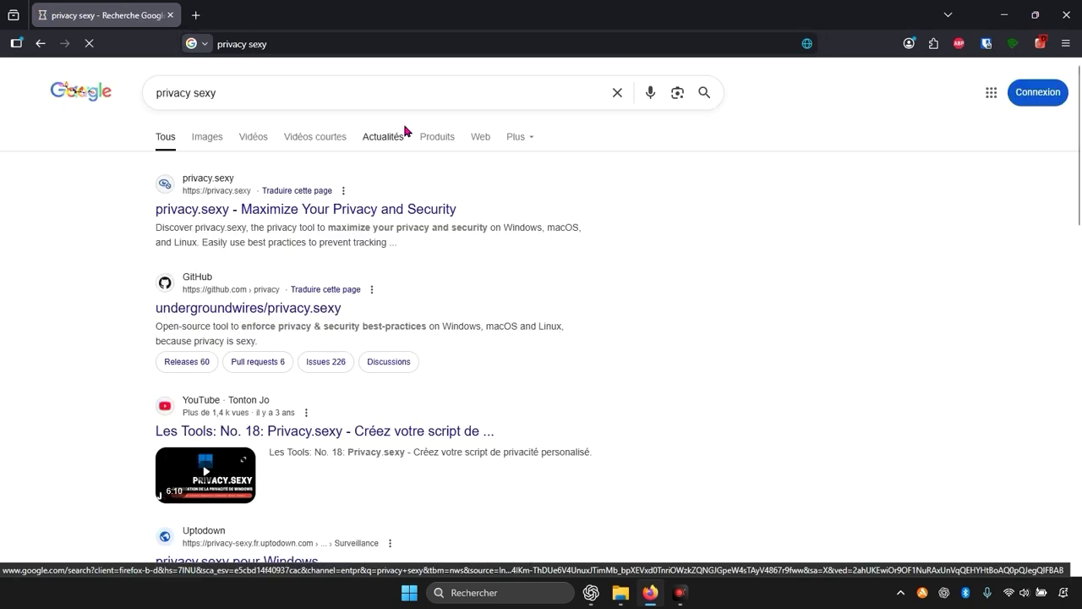
left_click(283, 211)
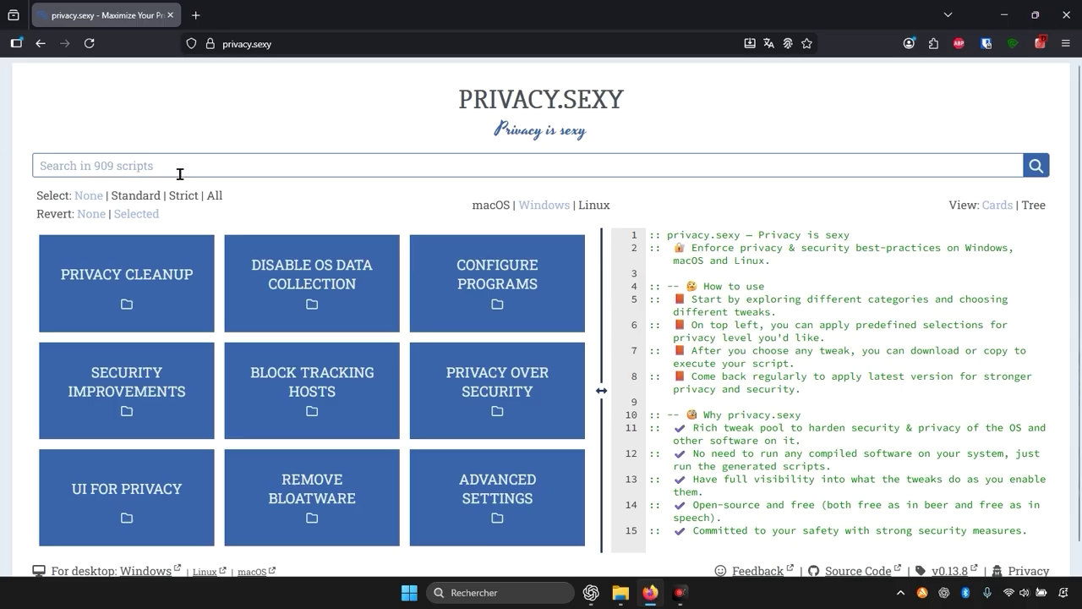
- Translate the privacy.sexy page from English to French, including its category cards and instructions
scroll(116, 392, "down", 1)
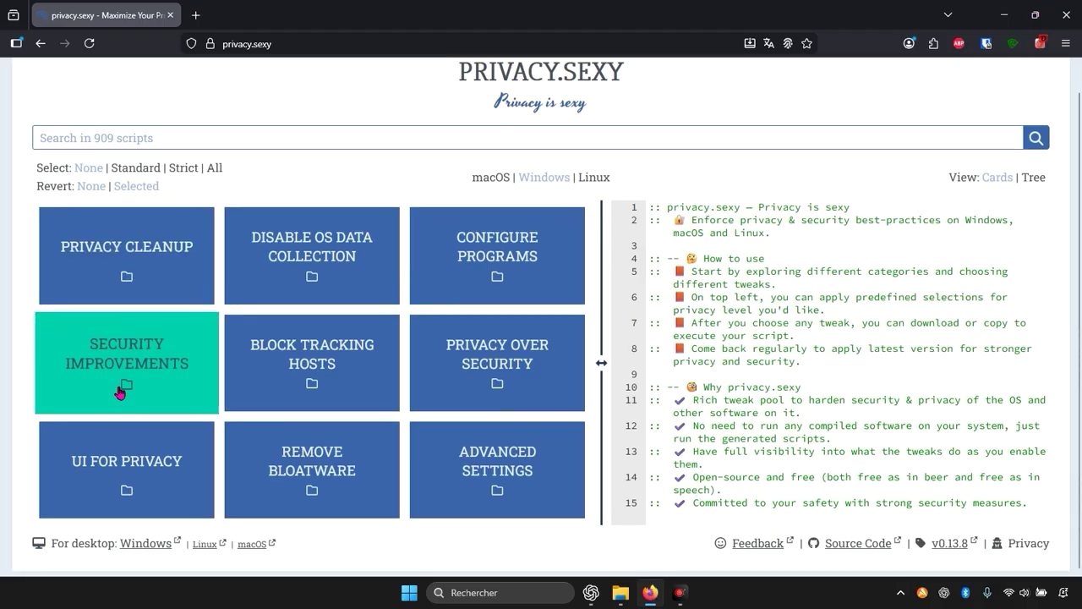
scroll(263, 448, "up", 1)
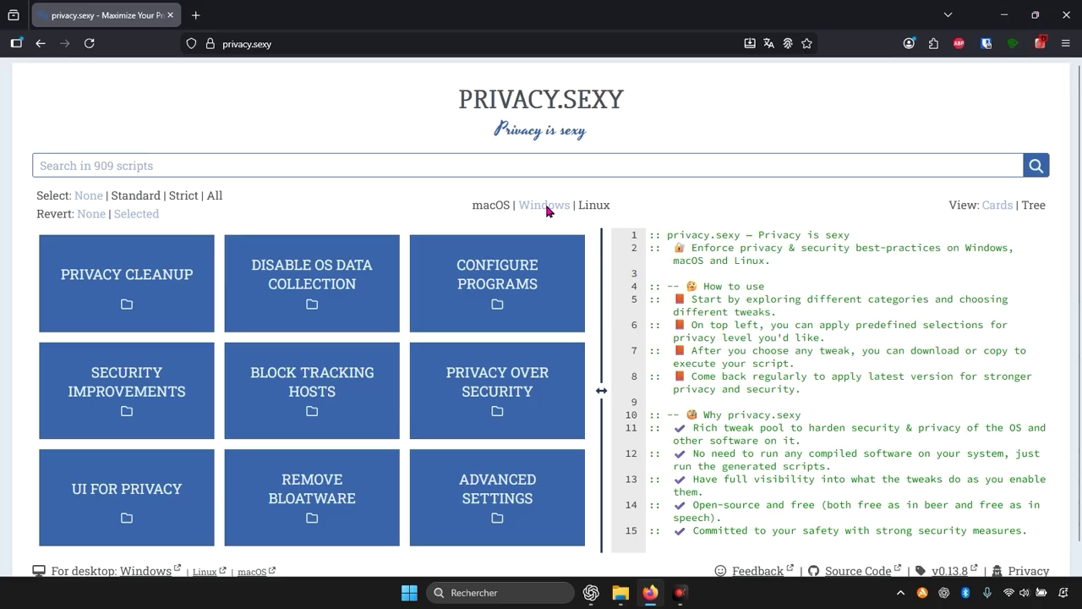
scroll(599, 299, "down", 1)
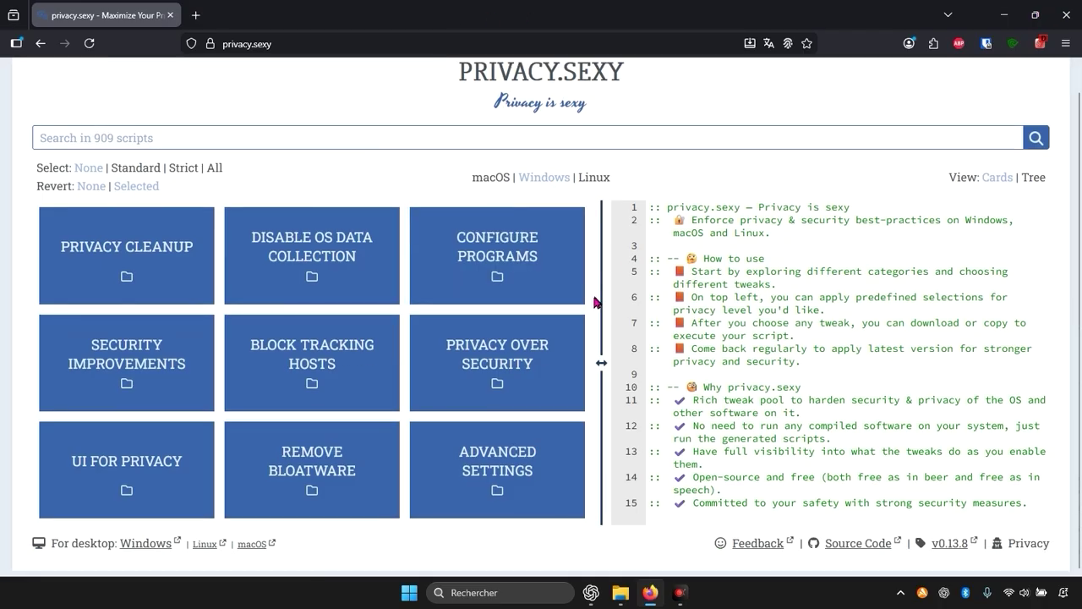
scroll(589, 310, "up", 1)
scroll(589, 310, "down", 1)
scroll(589, 310, "up", 1)
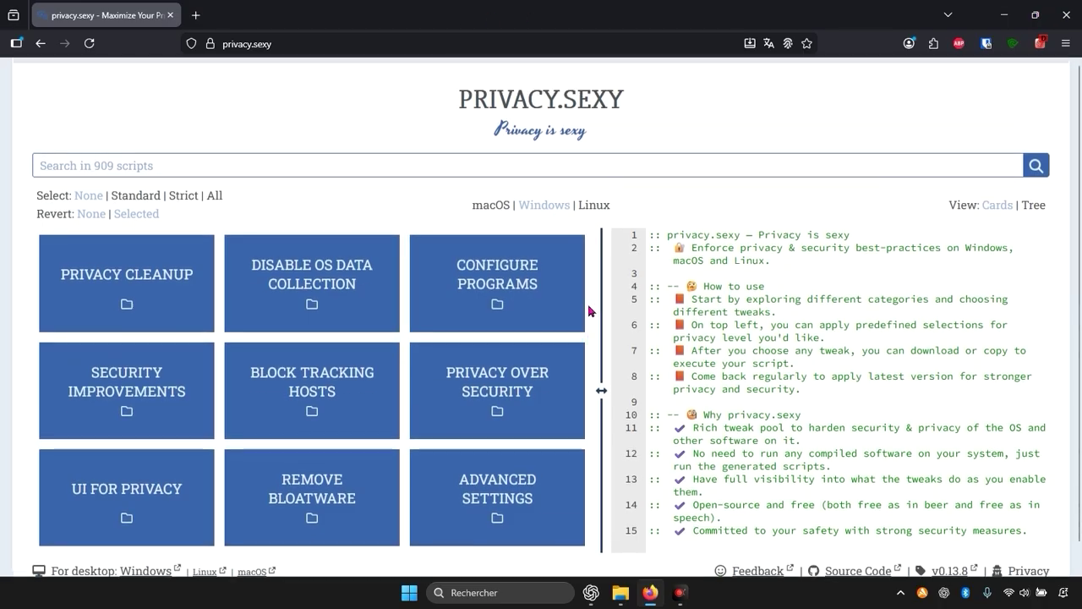
left_click(770, 48)
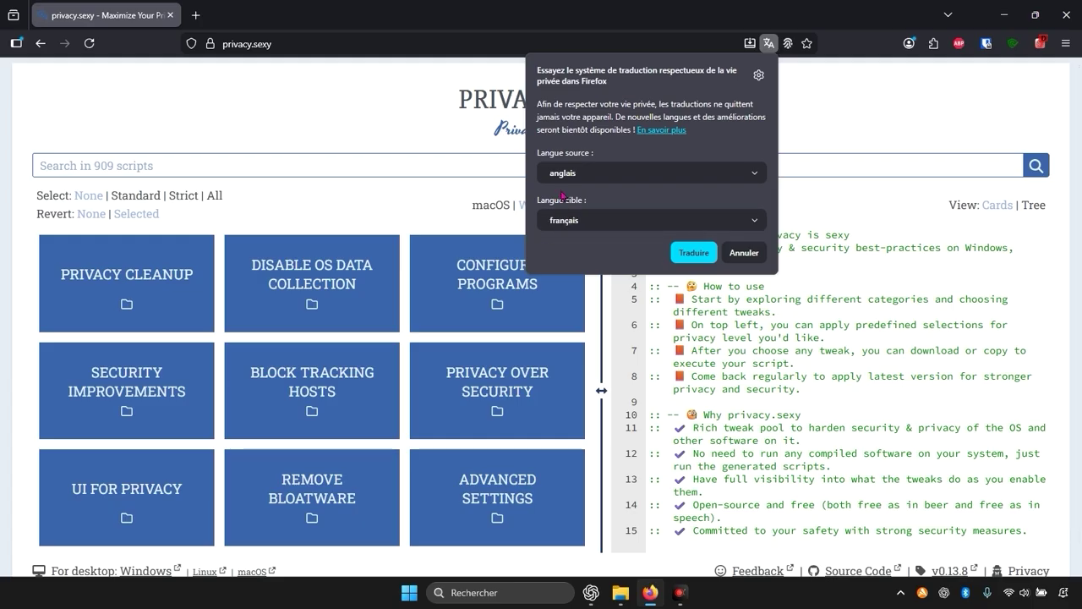
left_click(693, 252)
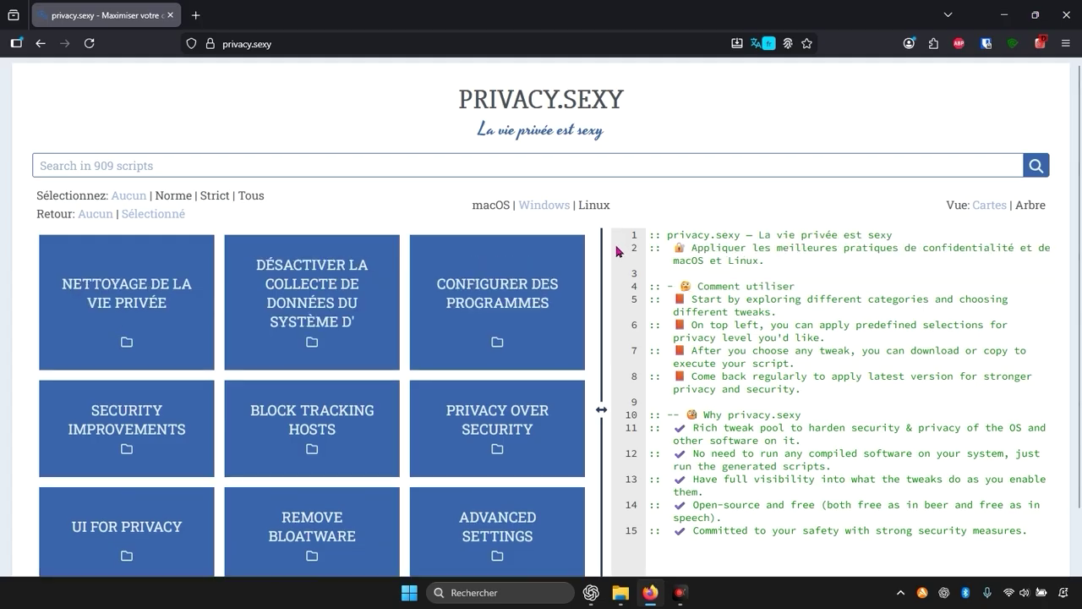
scroll(487, 247, "down", 1)
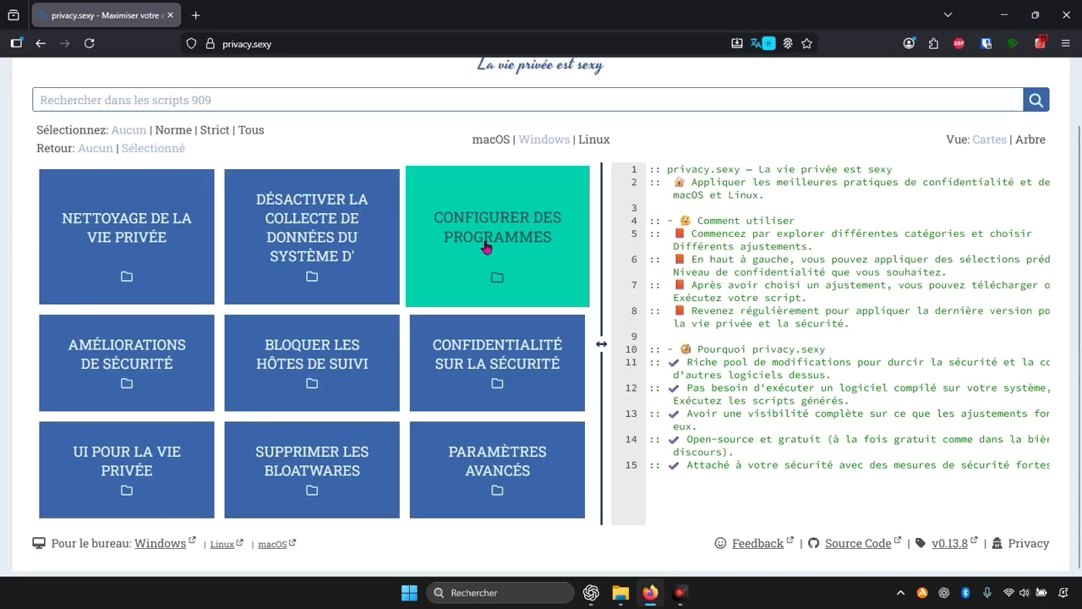
scroll(514, 379, "up", 1)
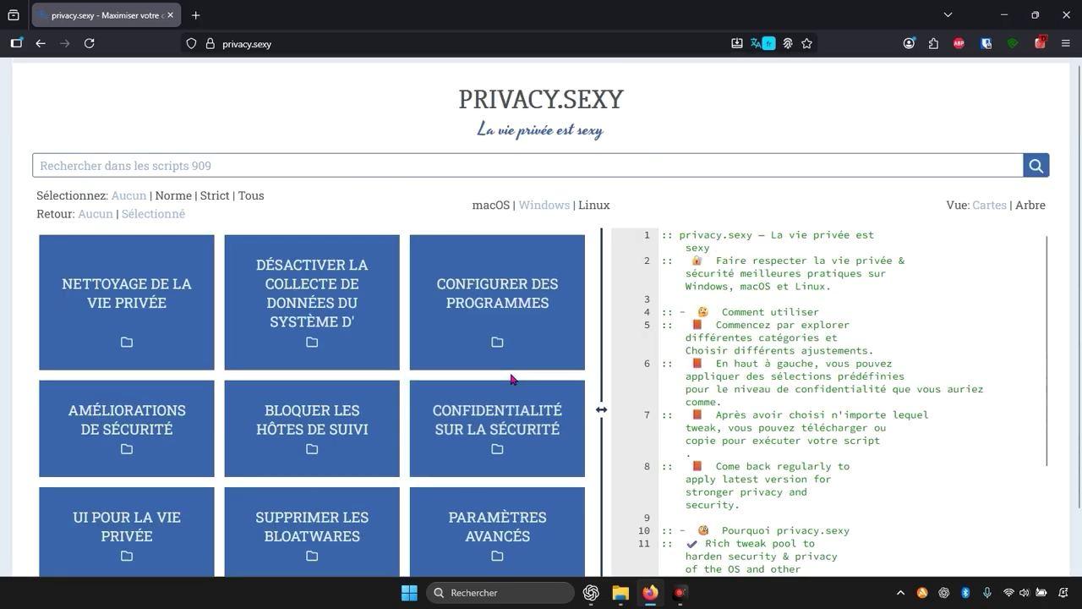
scroll(513, 380, "down", 1)
scroll(514, 380, "up", 1)
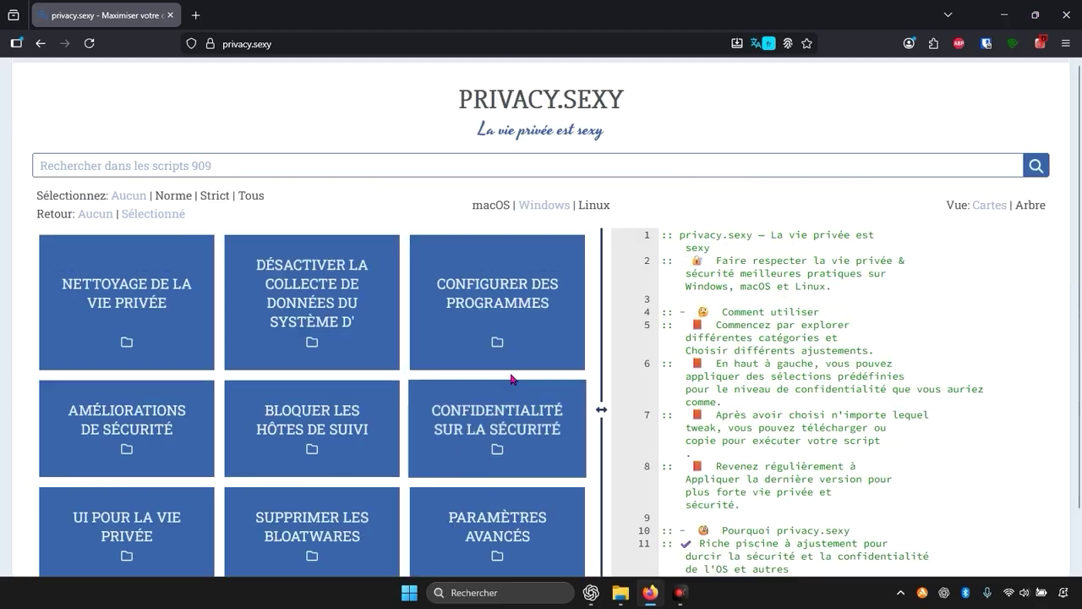
scroll(514, 379, "down", 1)
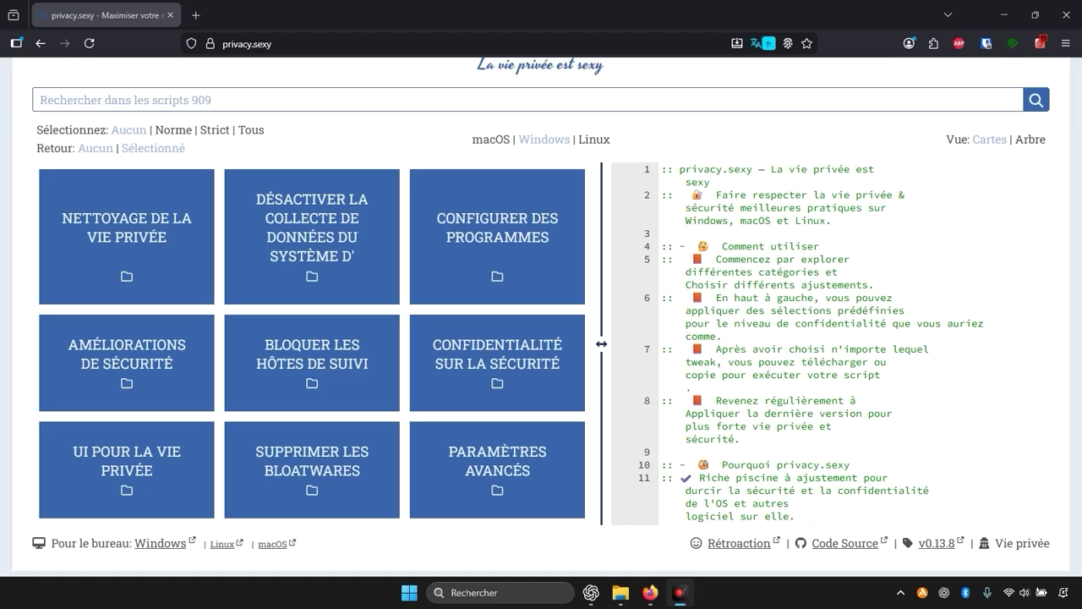
- Examine the cleanup options in the "Nettoyage de la vie privée" category and which ones are ticked
key("alt+Tab")
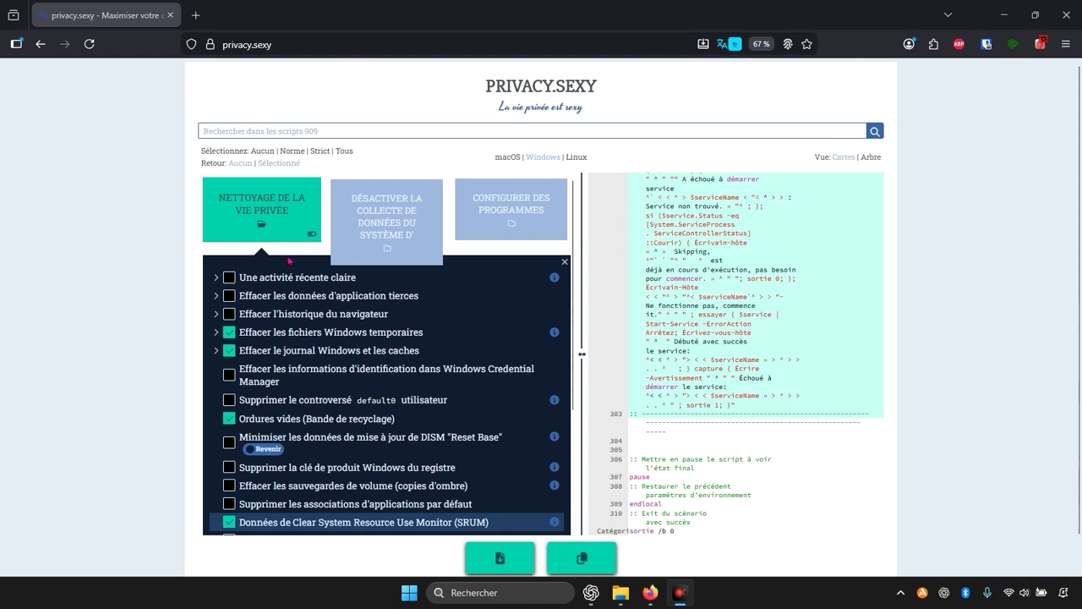
scroll(292, 262, "down", 2)
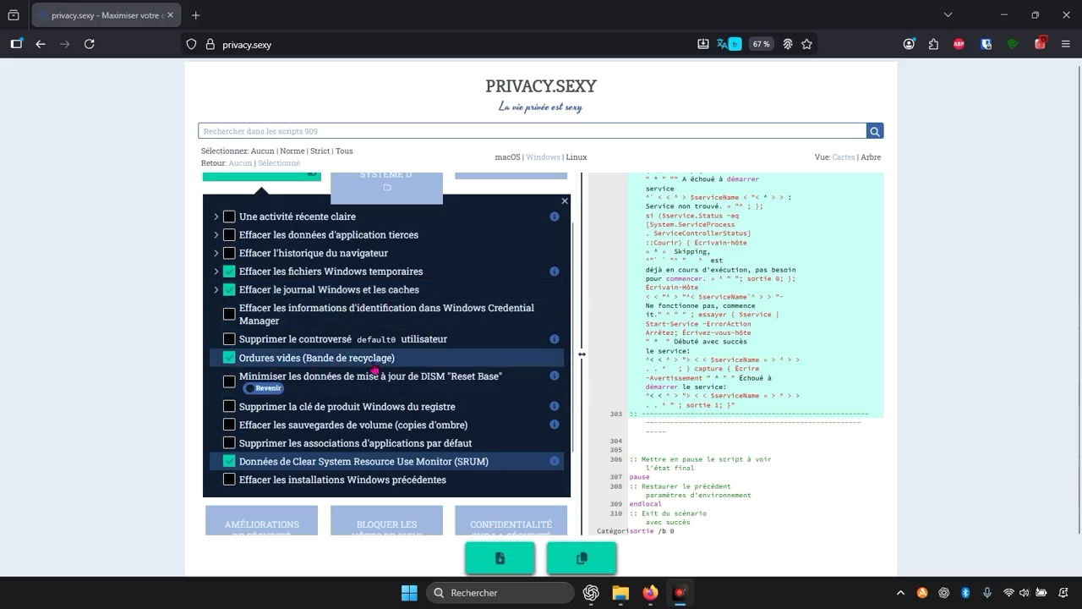
scroll(375, 376, "up", 2)
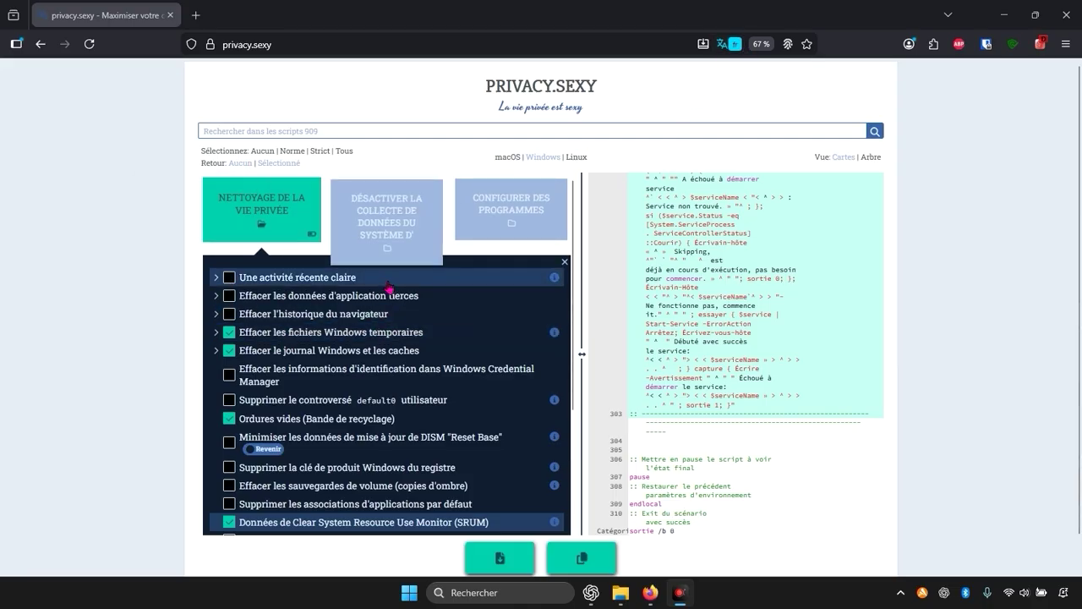
scroll(243, 220, "down", 2)
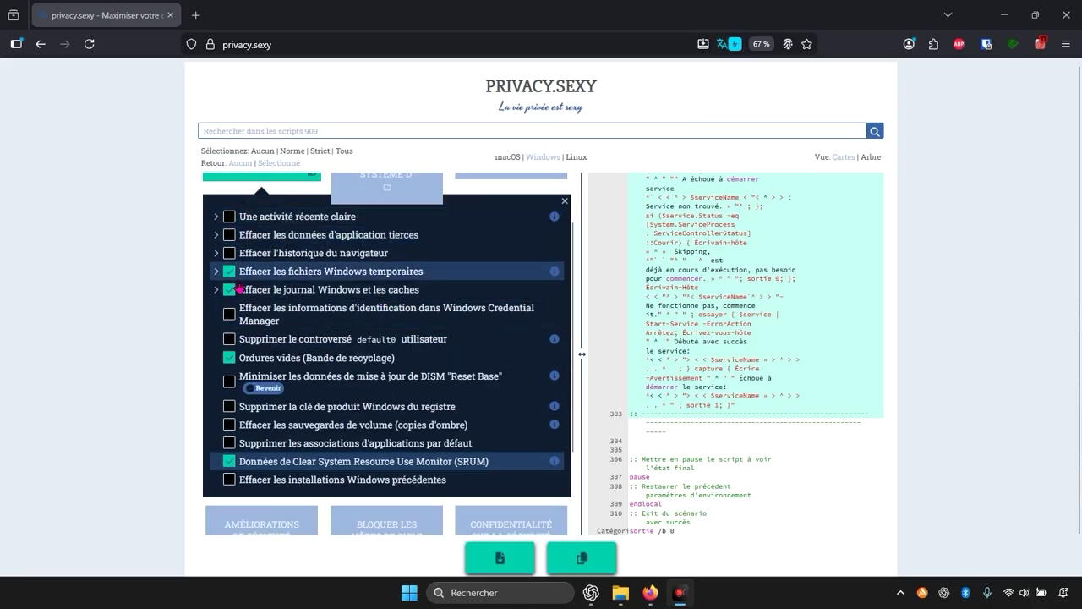
scroll(277, 380, "down", 4)
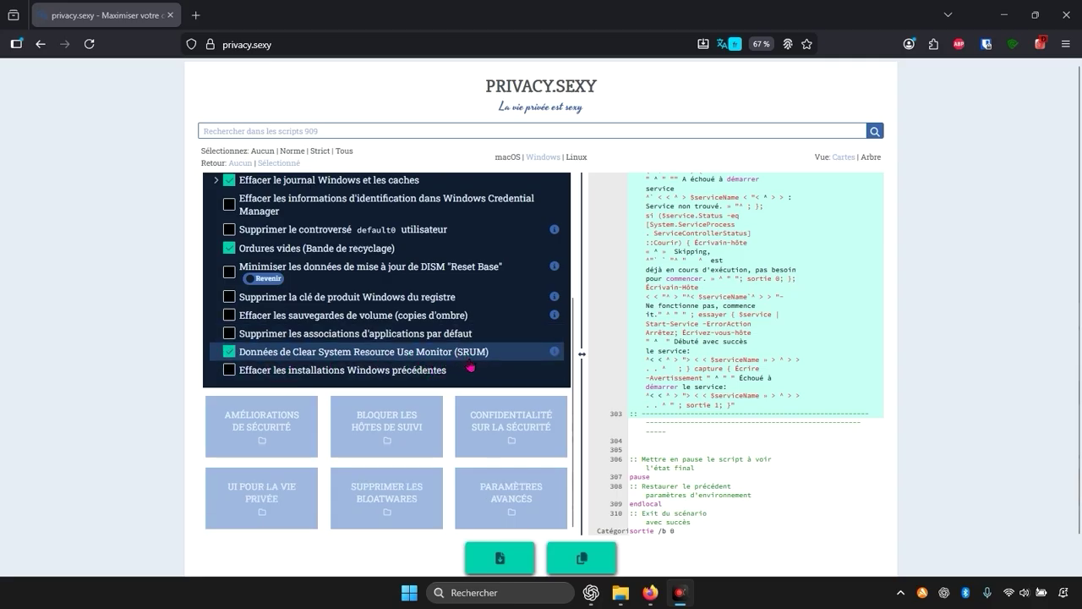
scroll(327, 353, "up", 3)
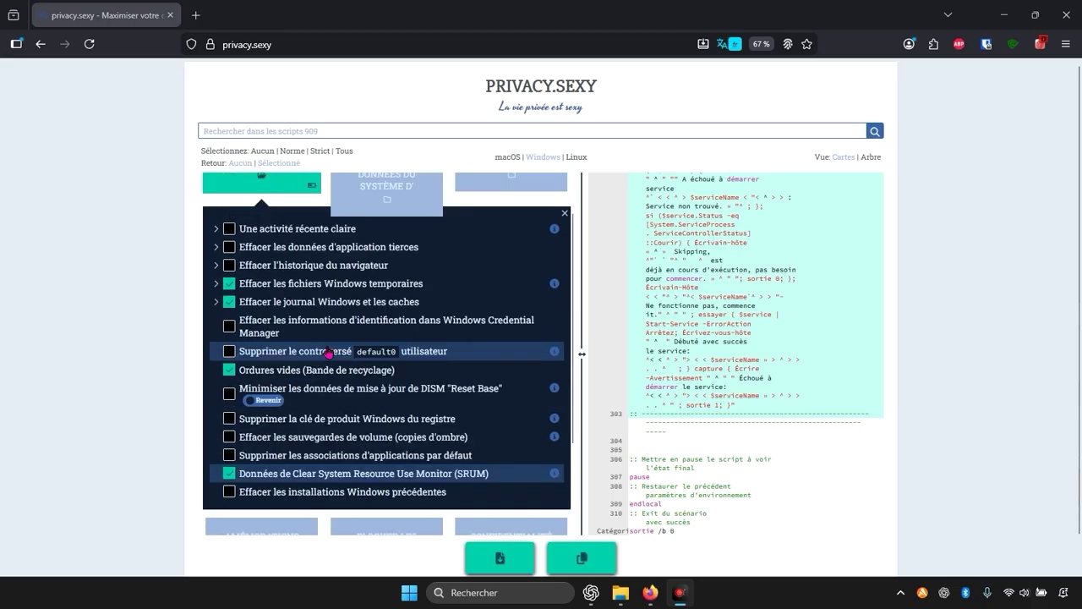
scroll(327, 353, "up", 1)
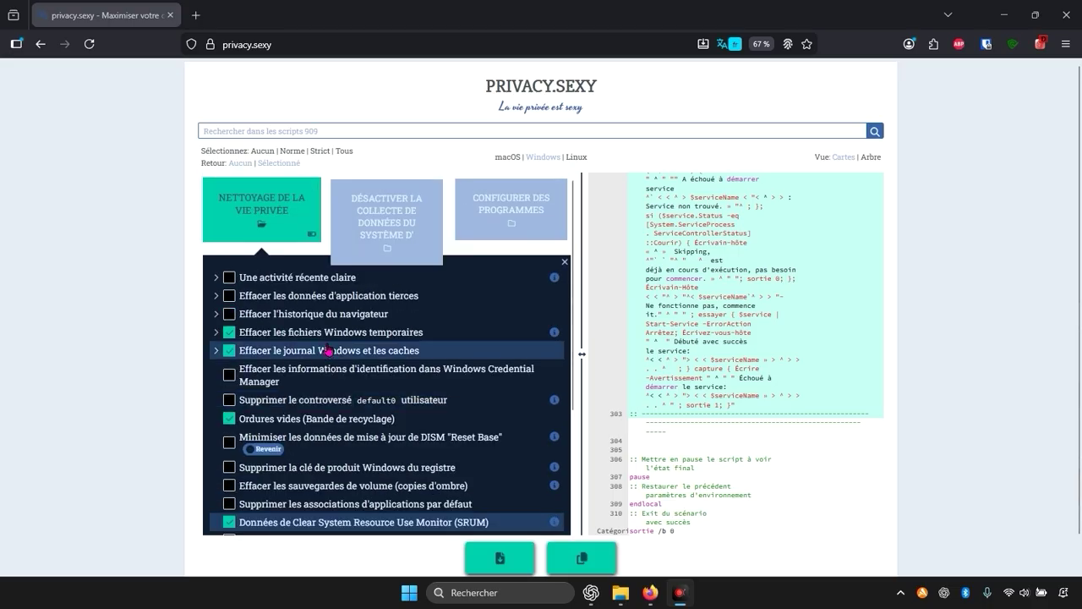
key("ctrl+0")
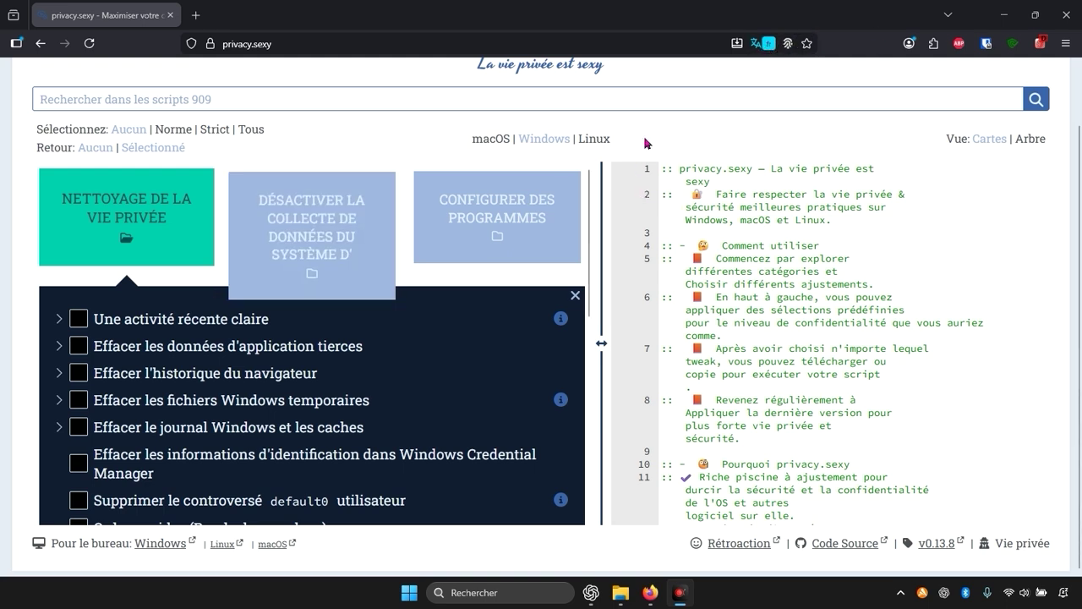
scroll(461, 307, "down", 4)
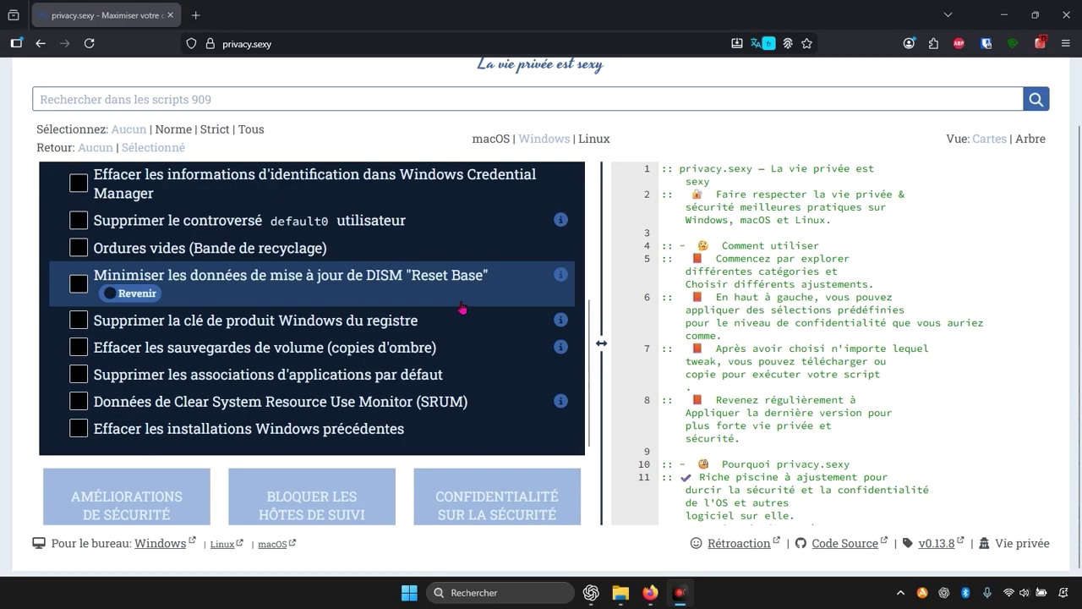
- Select the temporary Windows files, Windows logs and caches, recycle bin and SRUM data cleanups under "Nettoyage de la vie privée"
scroll(459, 309, "up", 3)
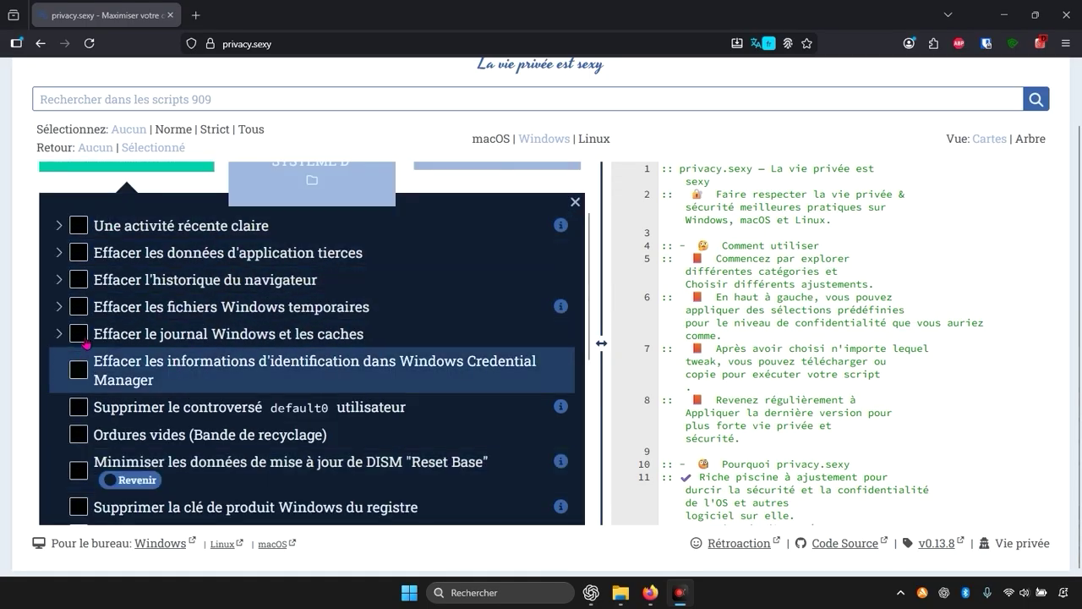
scroll(192, 356, "up", 1)
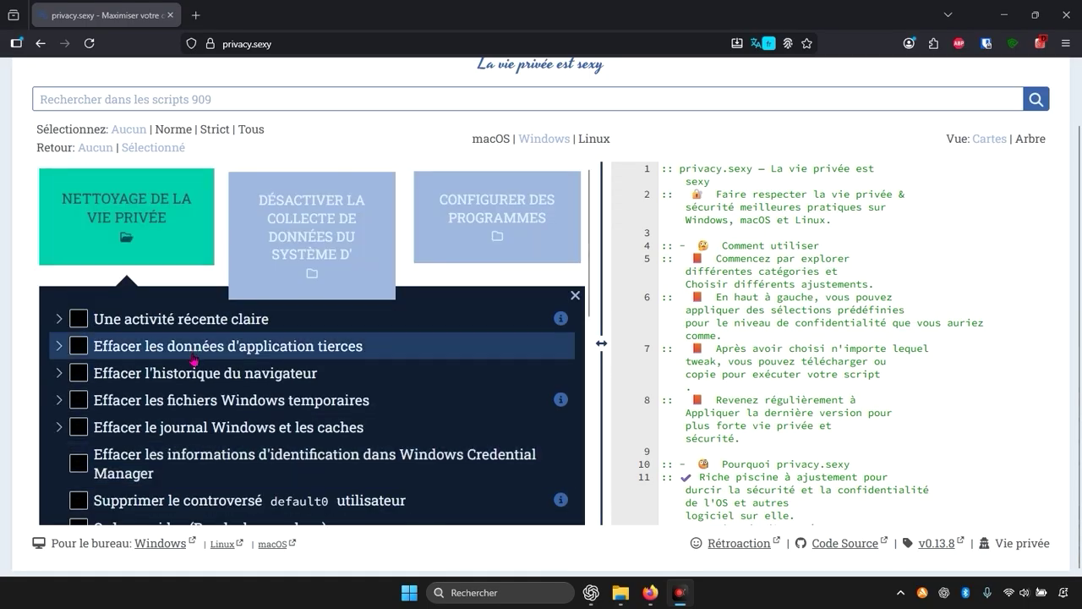
left_click(168, 240)
left_click(193, 245)
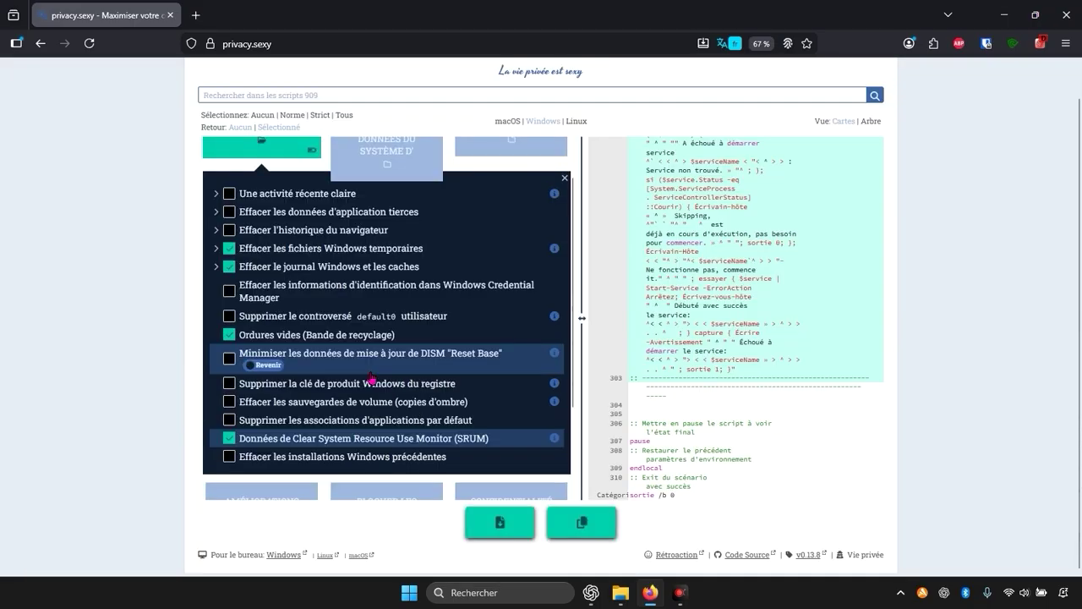
scroll(350, 242, "up", 1)
scroll(347, 244, "down", 1)
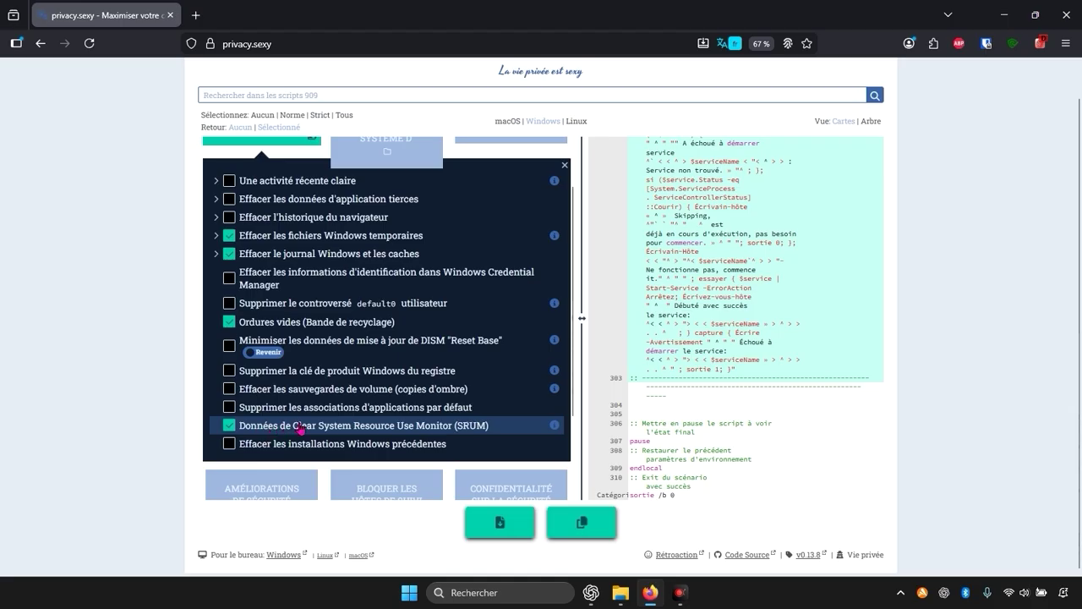
scroll(318, 432, "up", 1)
scroll(317, 433, "down", 1)
scroll(500, 329, "up", 1)
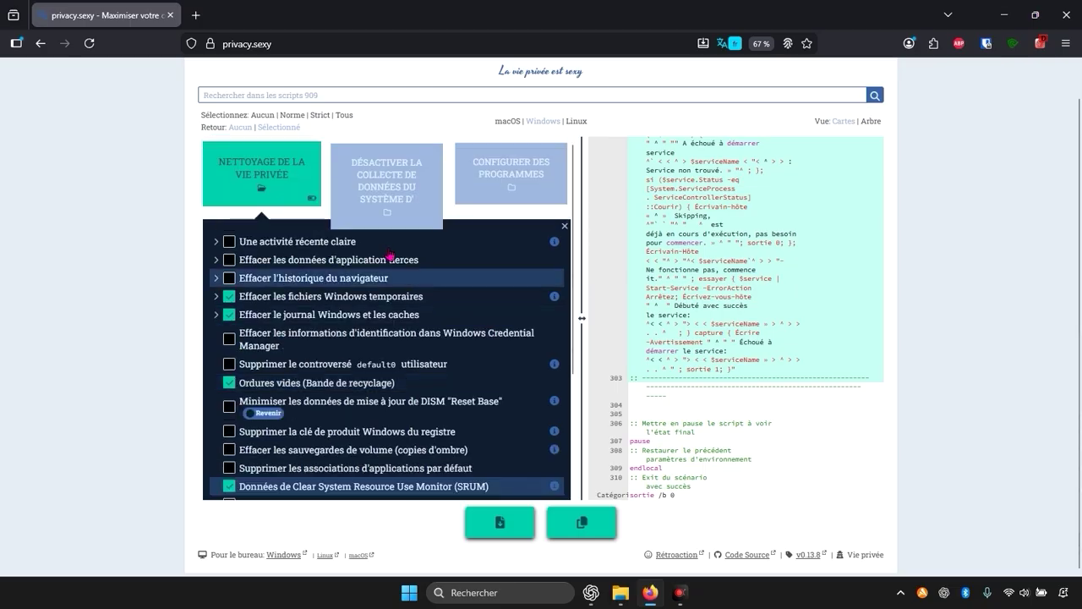
- Under "Désactiver la collecte de données du système", select customer experience, telemetry, targeted ads, cloud speech, feedback, text and handwriting, and app-launch tracking
left_click(399, 175)
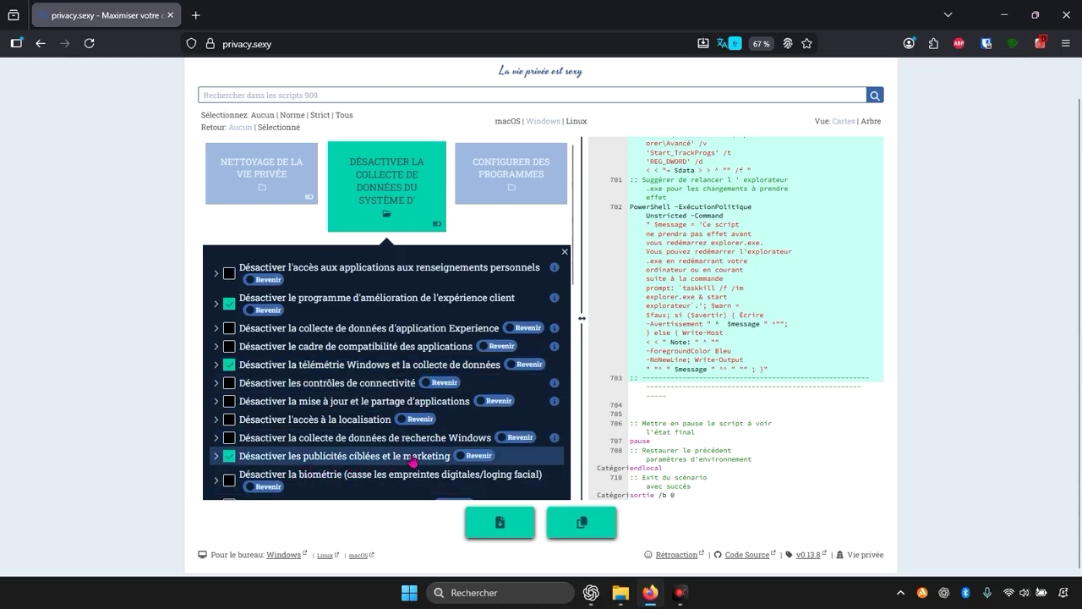
scroll(501, 388, "down", 5)
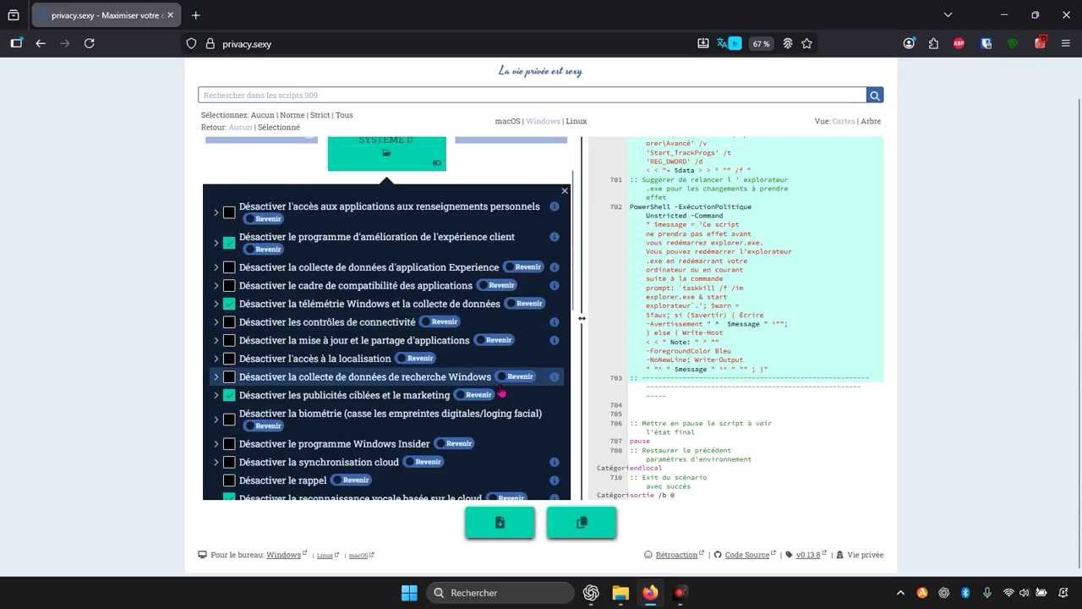
scroll(501, 389, "down", 2)
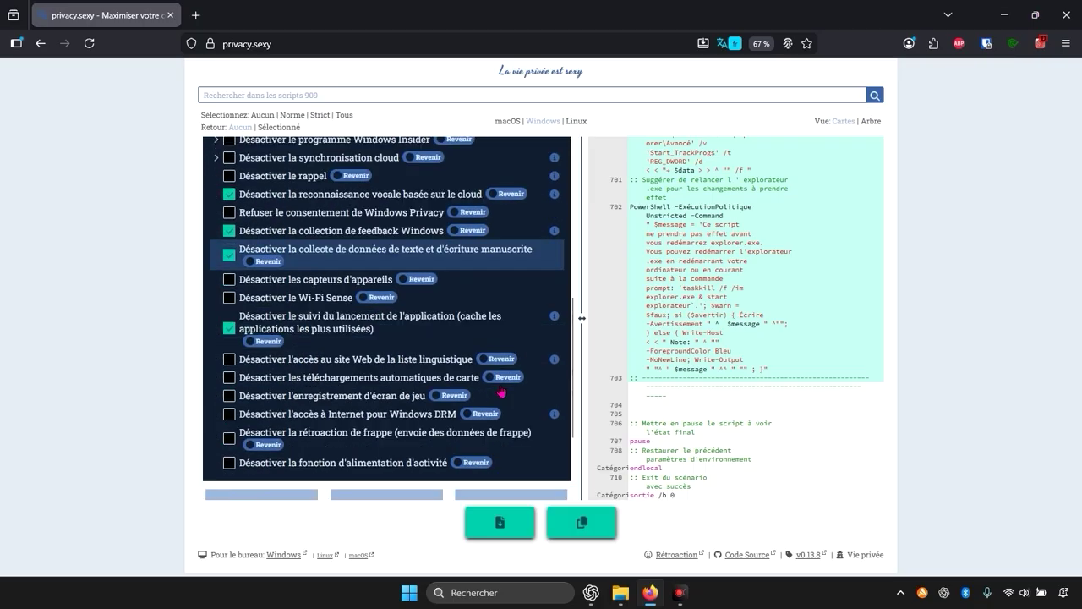
scroll(501, 389, "up", 1)
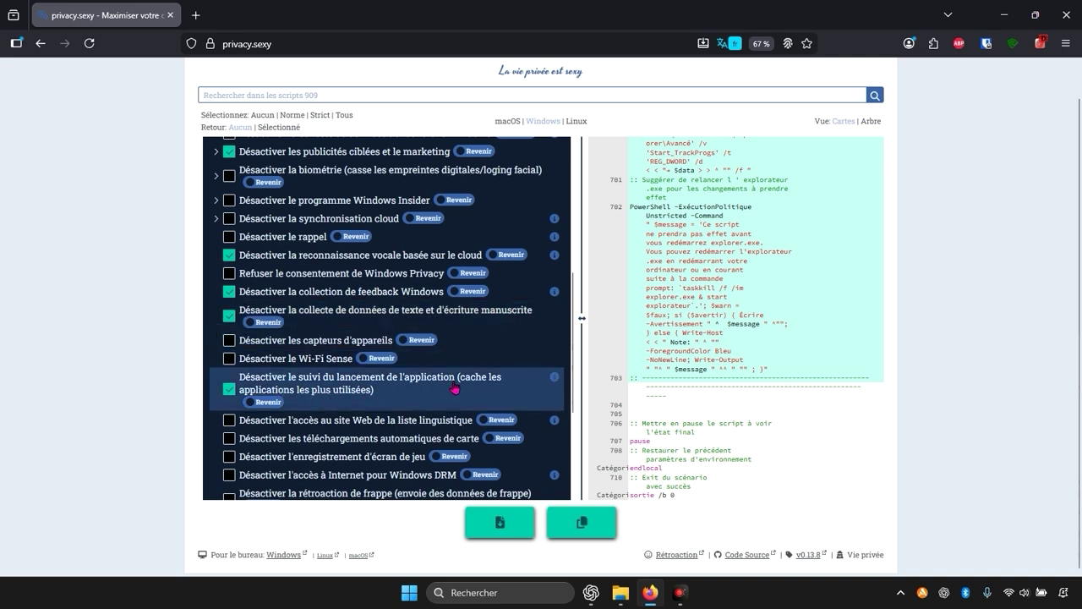
scroll(387, 411, "down", 1)
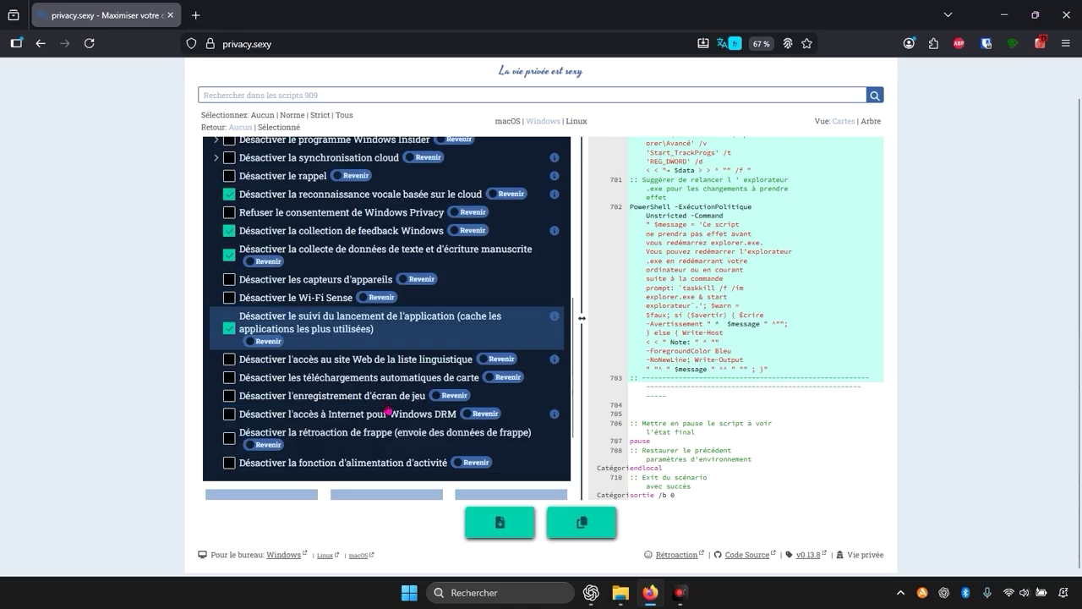
scroll(387, 412, "down", 2)
scroll(372, 418, "up", 8)
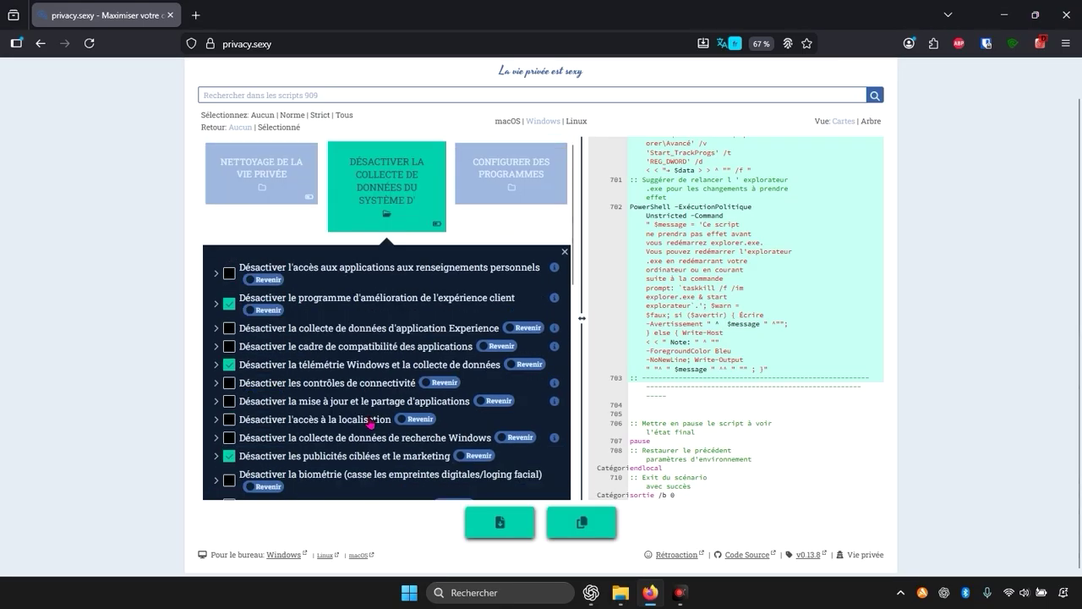
scroll(372, 423, "down", 9)
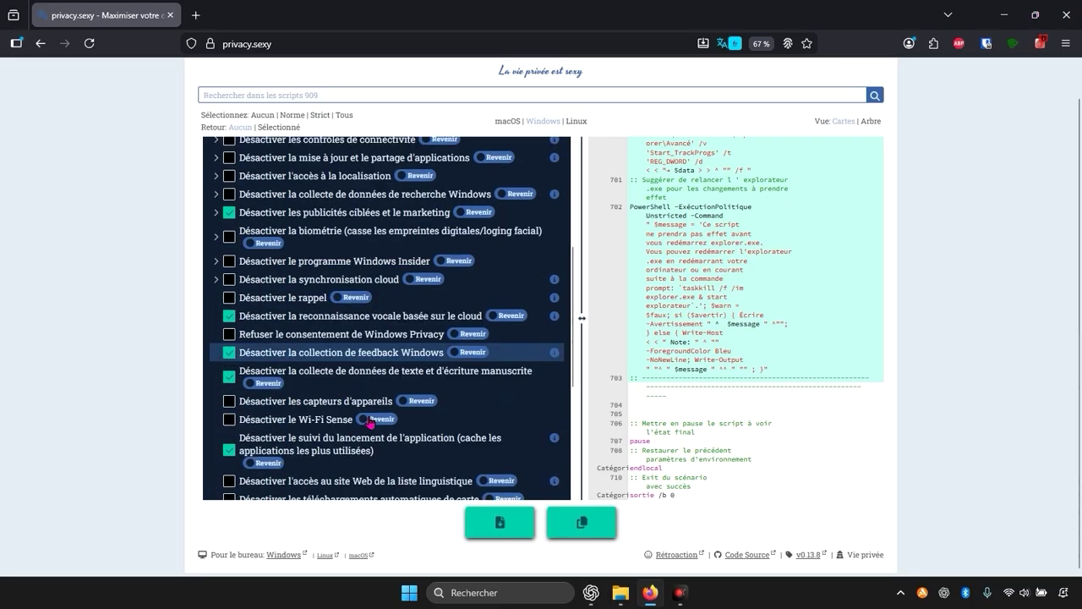
scroll(366, 421, "up", 8)
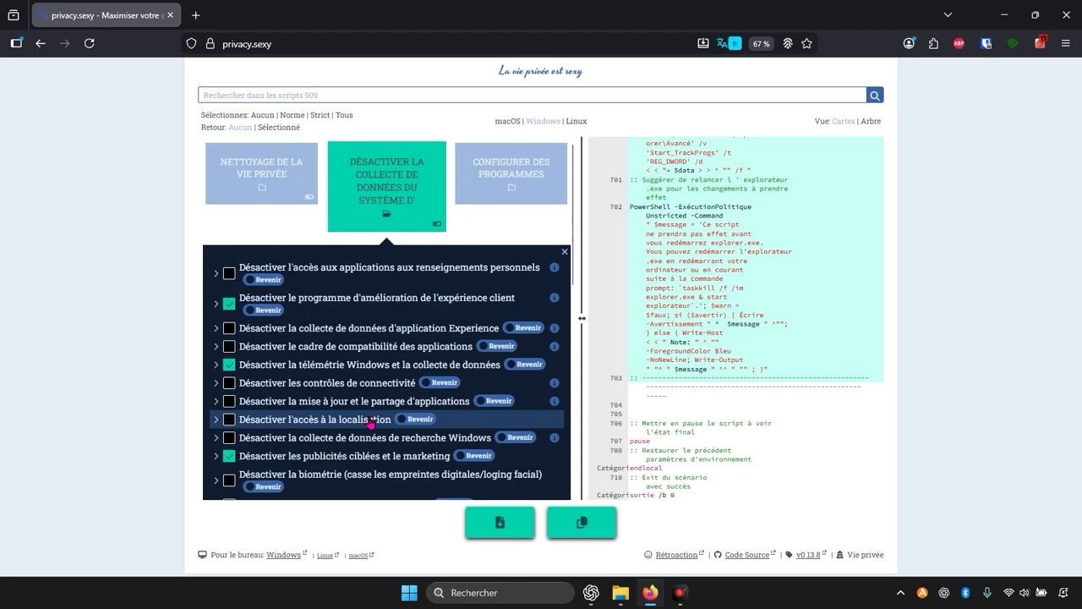
- Select the Nvidia, Visual Studio Code, Office, .NET CLI and PowerShell telemetry tweaks, plus the network, Meltdown/Spectre, DEP, SEHOP and PowerShell 2.0 protections
left_click(504, 174)
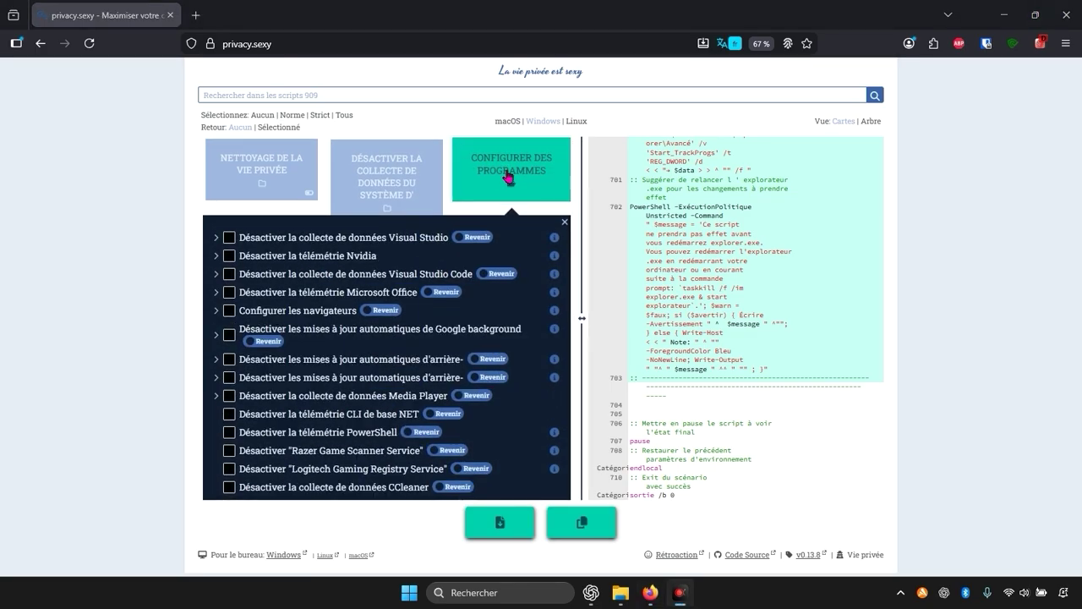
left_click(366, 414)
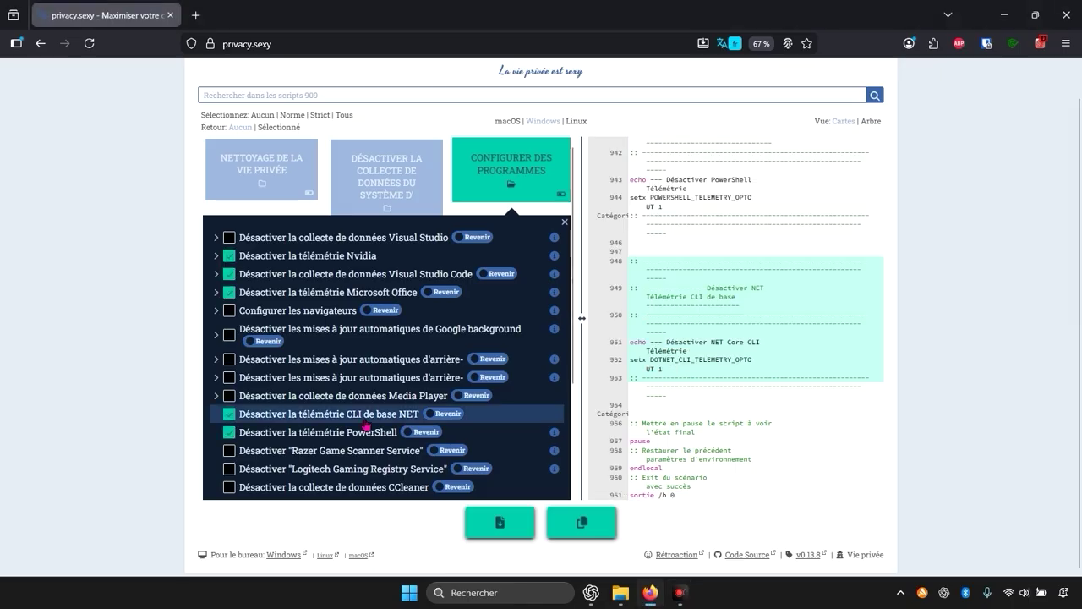
left_click(679, 591)
left_click(678, 592)
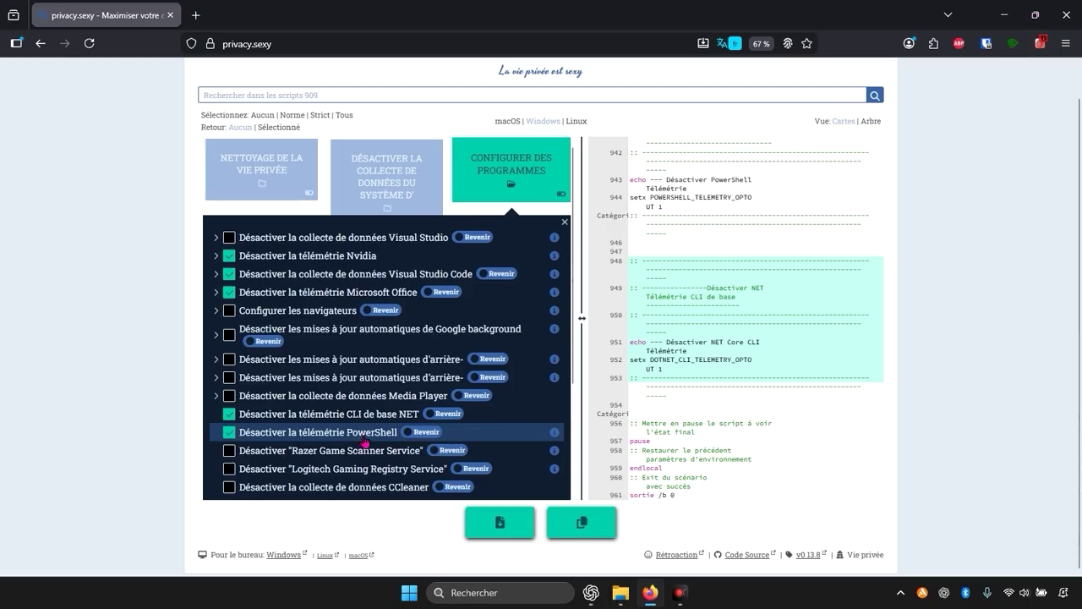
scroll(365, 441, "down", 5)
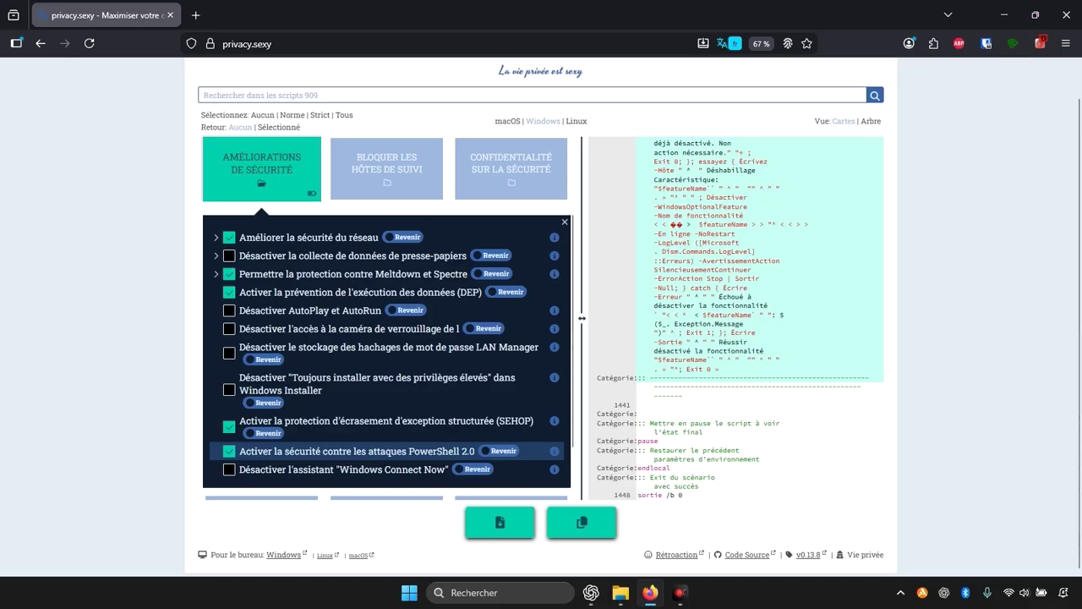
- Select blocking of crash report, error report, telemetry and Spotlight ad hosts, and open the "Confidentialité sur la sécurité" category
left_click(386, 167)
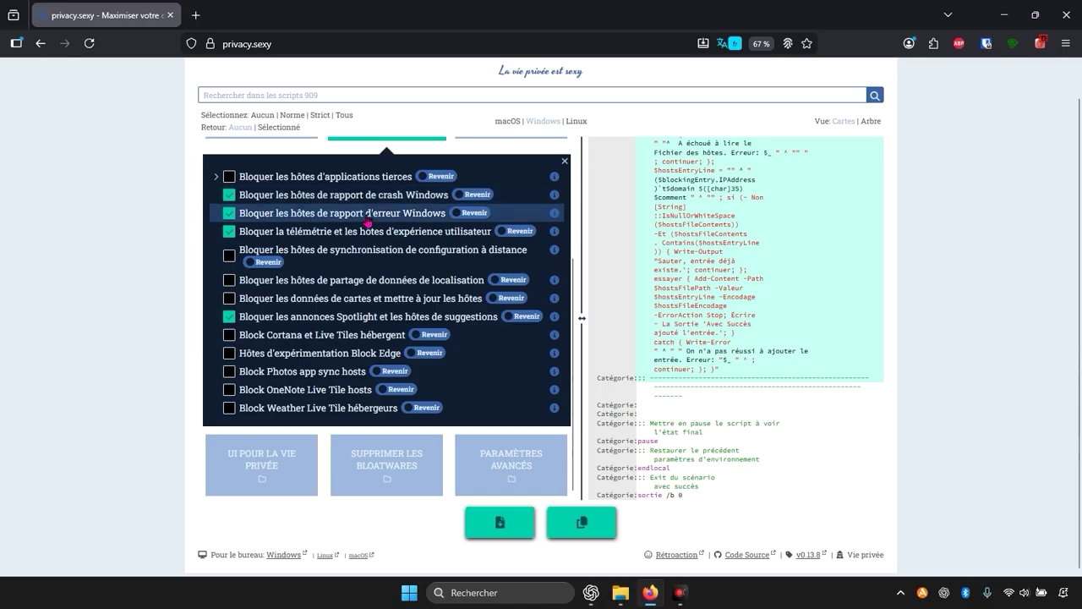
scroll(367, 223, "up", 3)
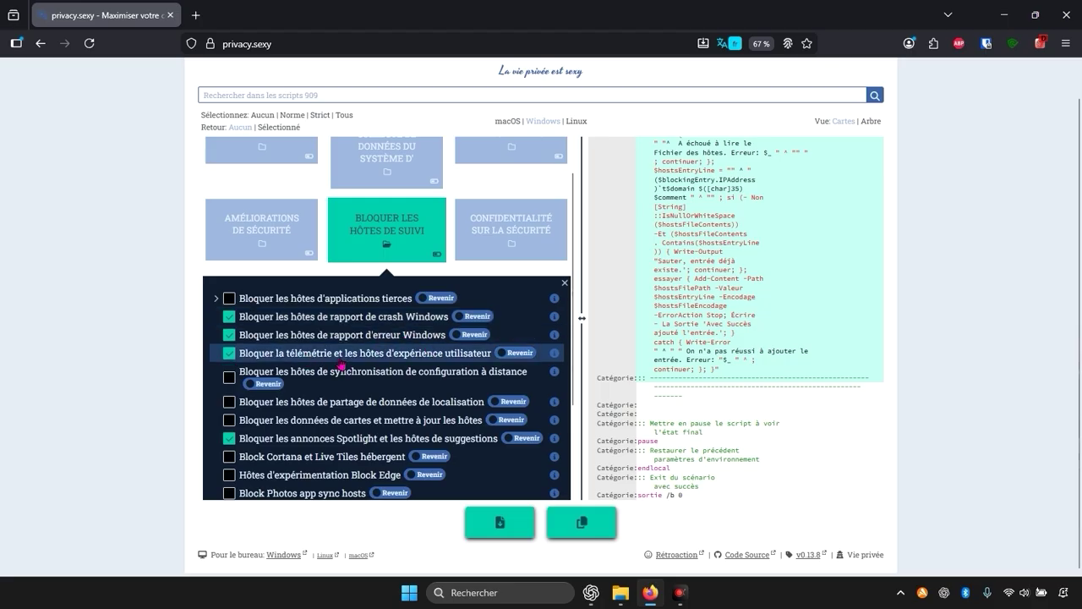
scroll(432, 360, "down", 1)
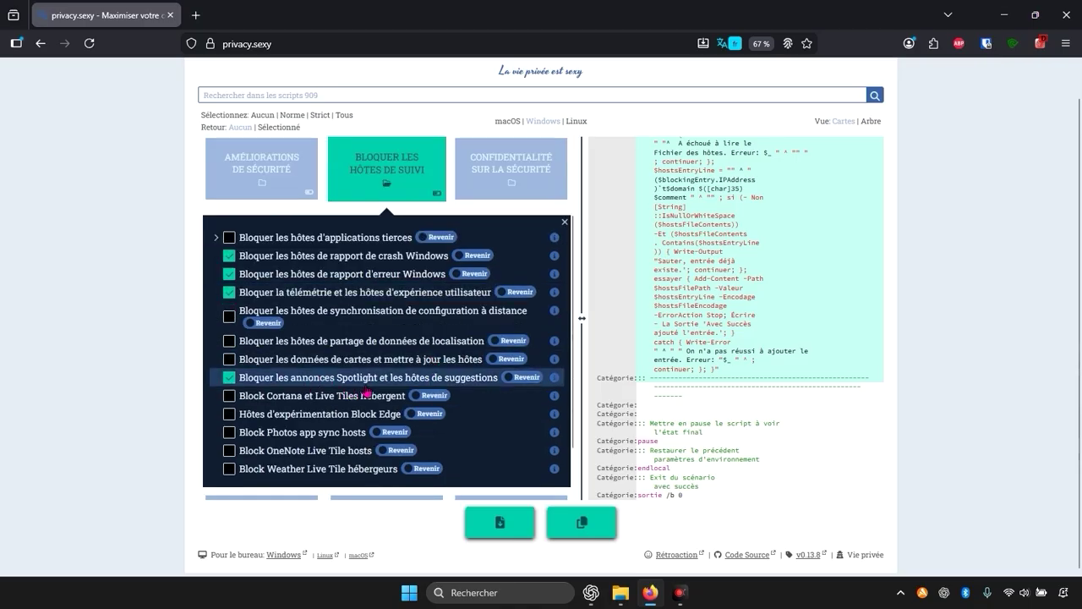
scroll(456, 390, "down", 2)
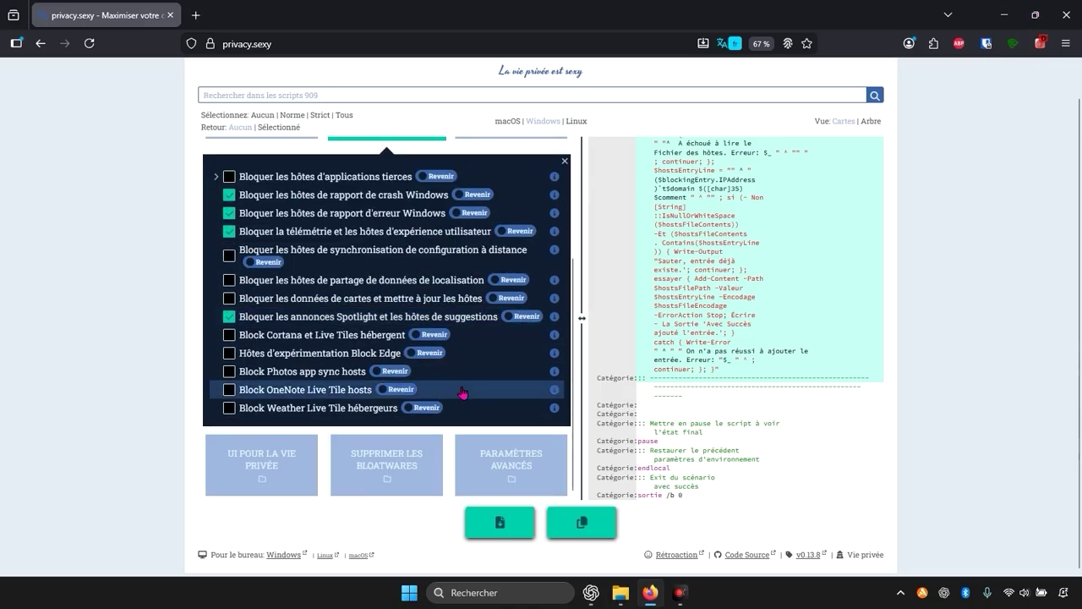
scroll(464, 393, "up", 2)
scroll(464, 392, "up", 1)
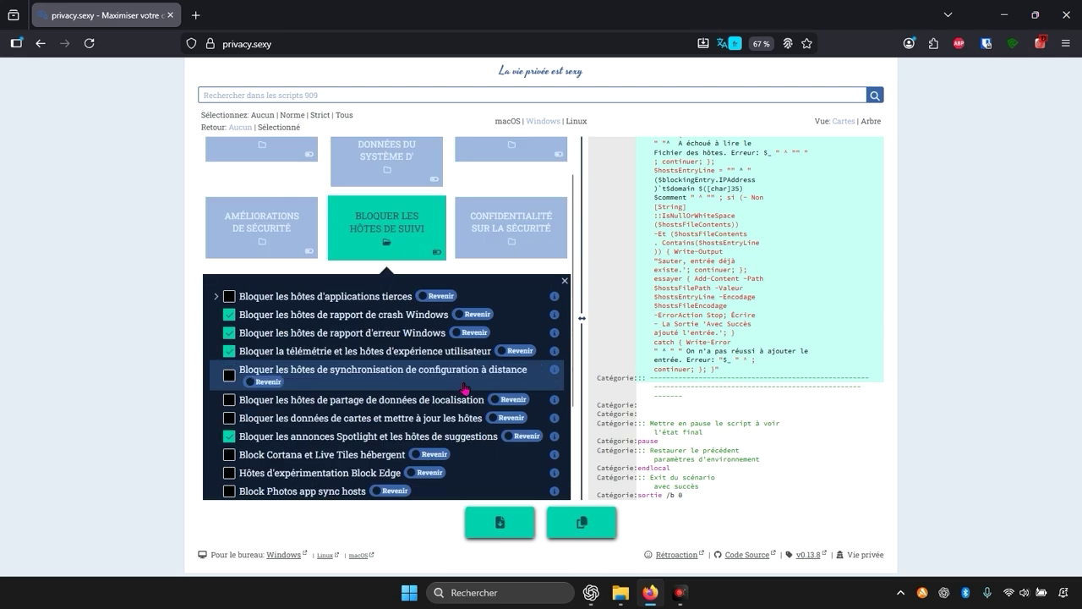
left_click(536, 238)
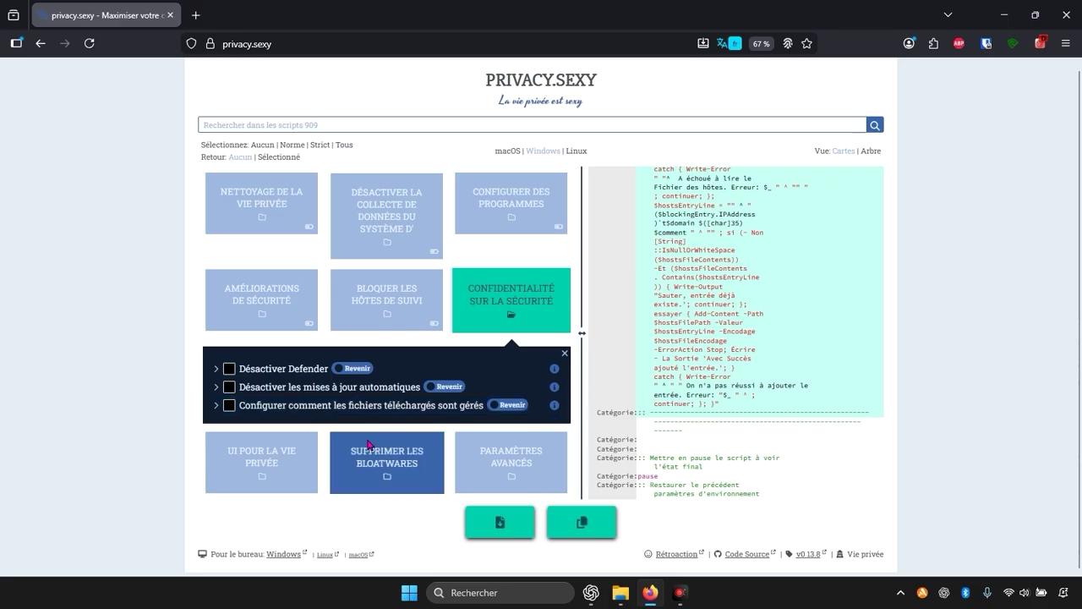
- Under "UI pour la vie privée", disable Explorer online content, Live Tiles push, store app search, recent files, sync notifications, usage tracking and recent apps
left_click(264, 465)
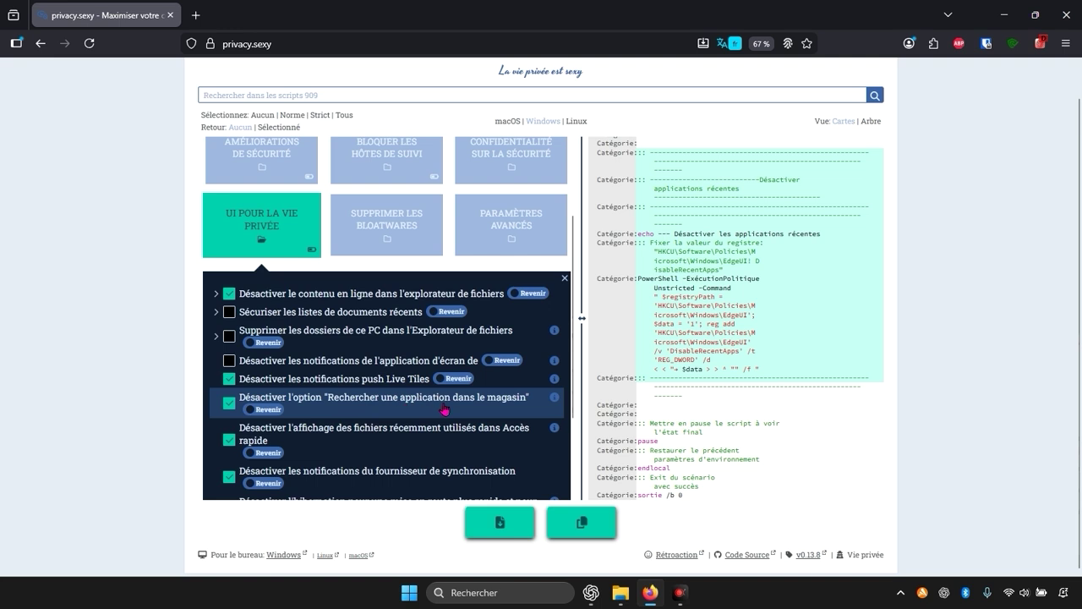
scroll(503, 410, "down", 3)
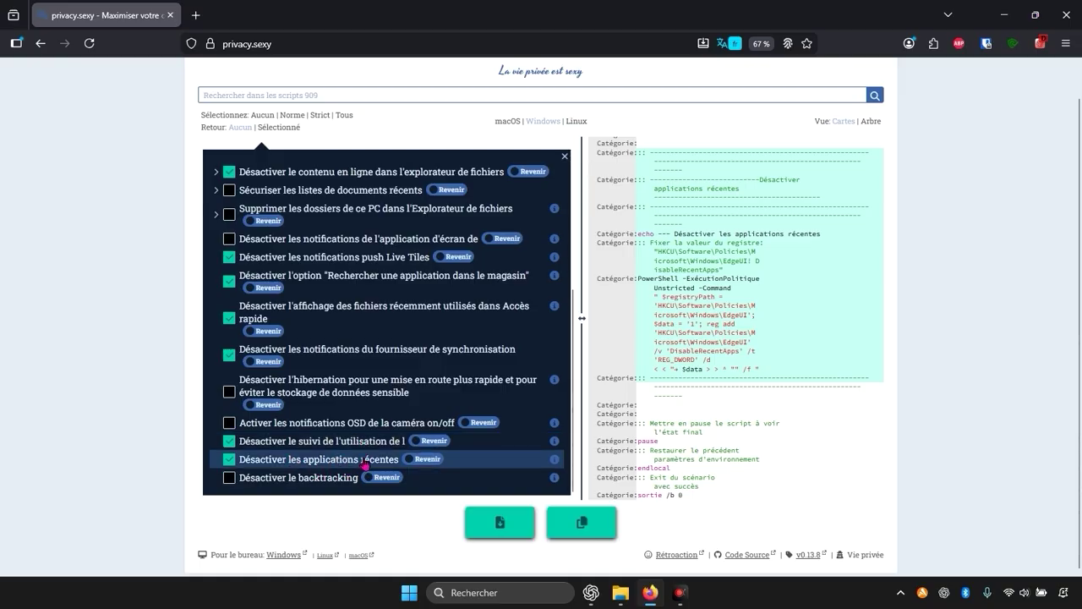
scroll(365, 463, "up", 3)
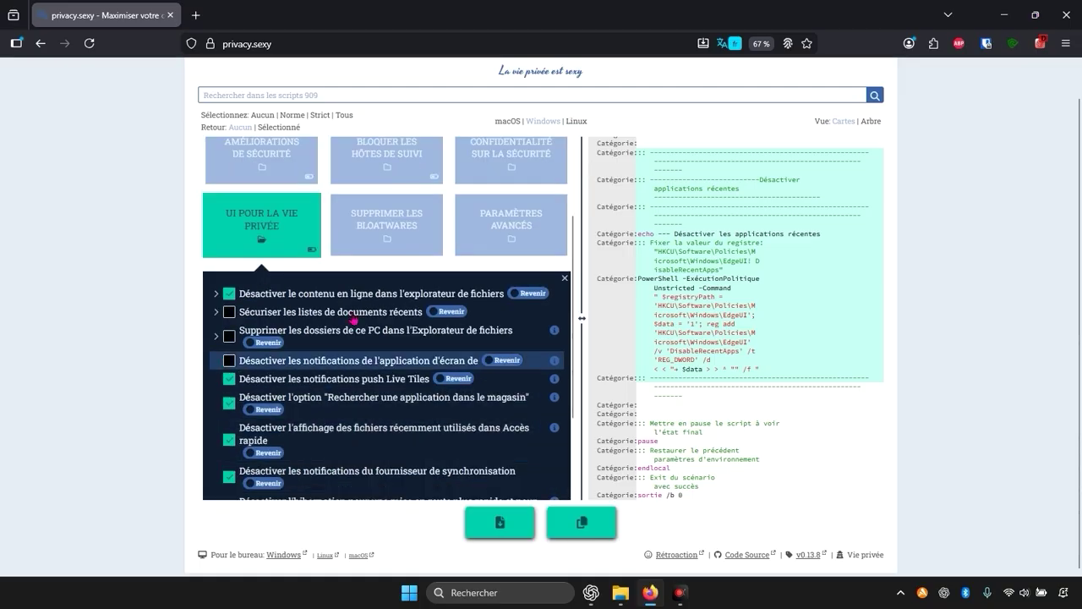
- Select the removal of widgets, Windows Copilot and Xbox in the "Supprimer les bloatwares" category
left_click(376, 237)
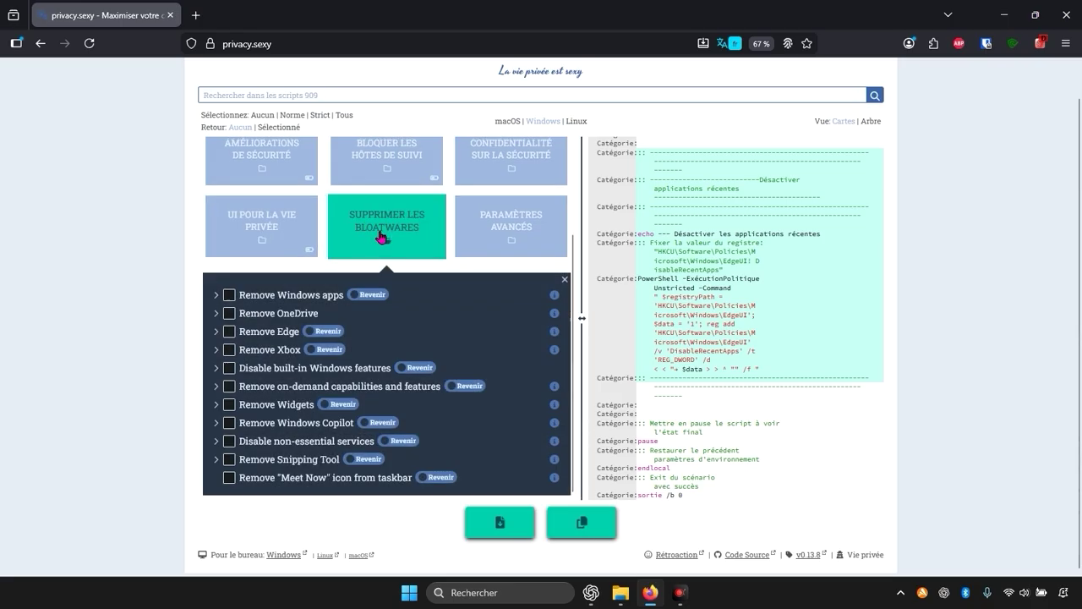
left_click(228, 404)
left_click(228, 421)
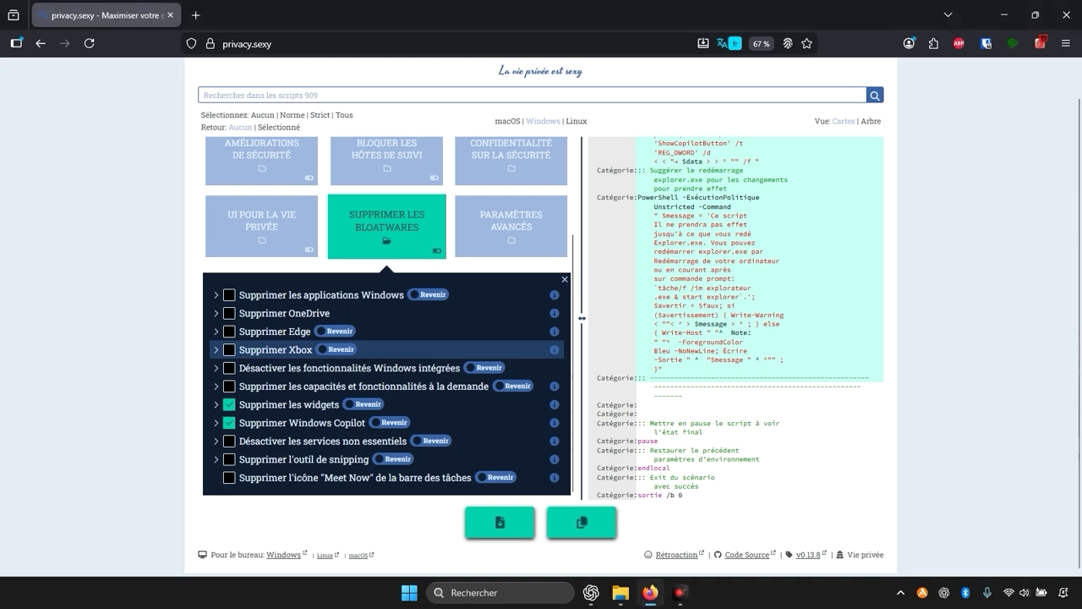
left_click(228, 349)
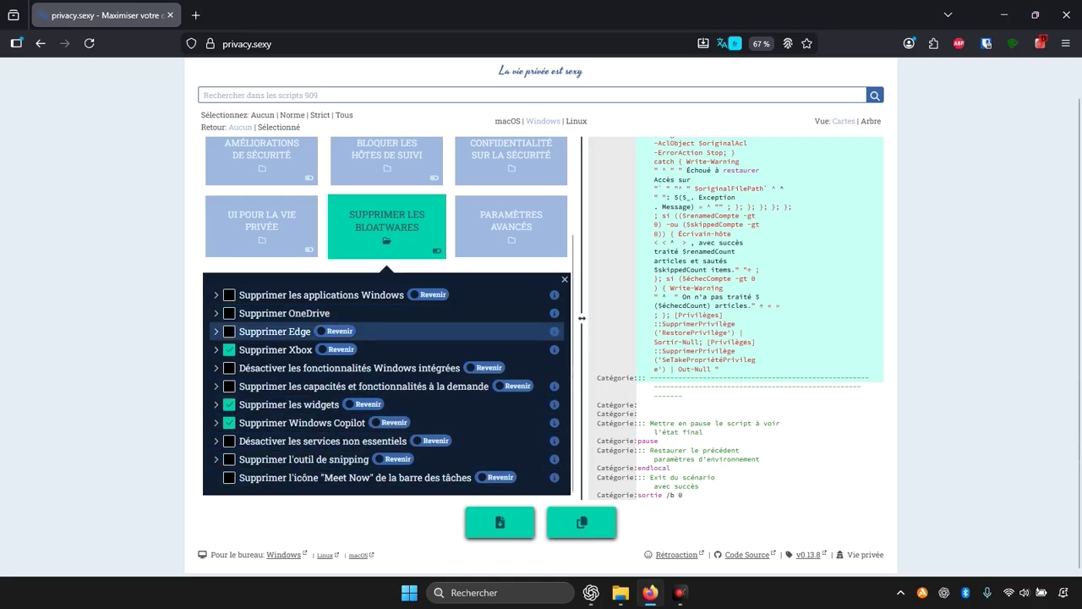
- Enable the pool.ntp.org time server option under "Paramètres avancés", download the generated script and dismiss the instructions
left_click(551, 221)
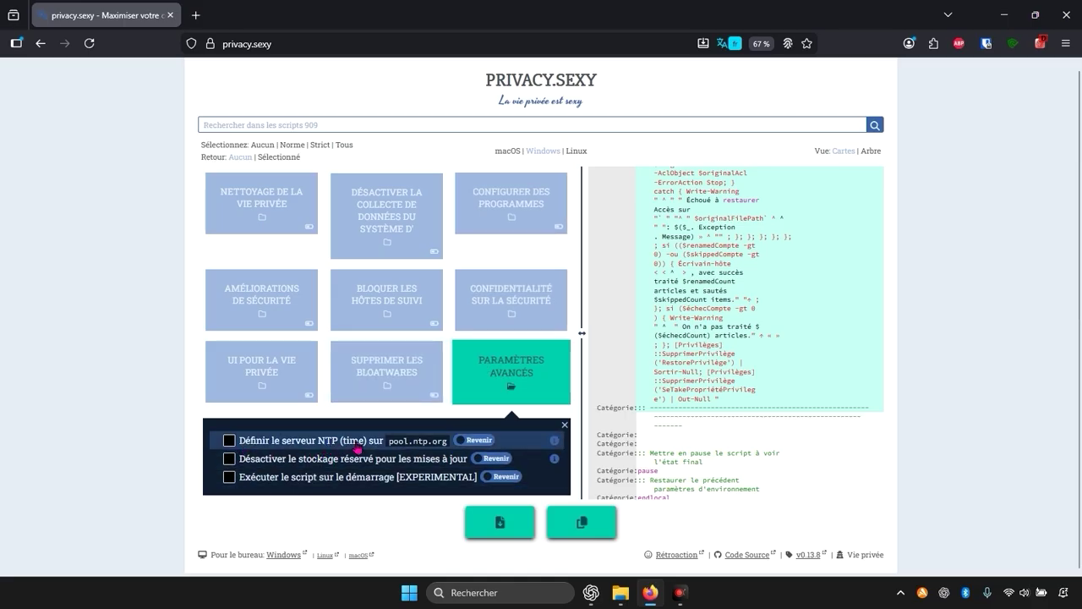
left_click(259, 443)
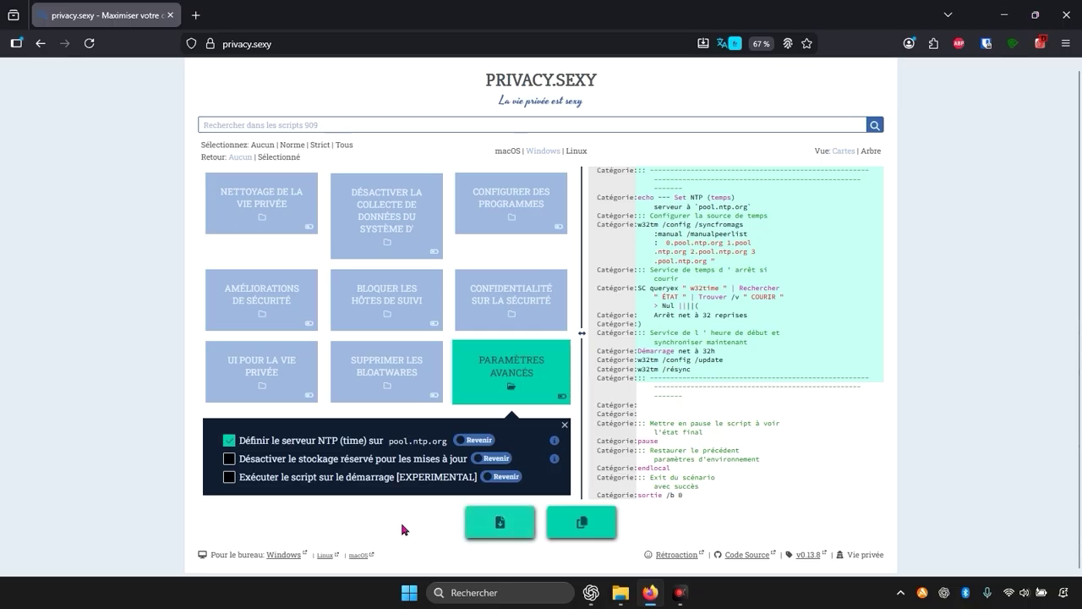
left_click(502, 521)
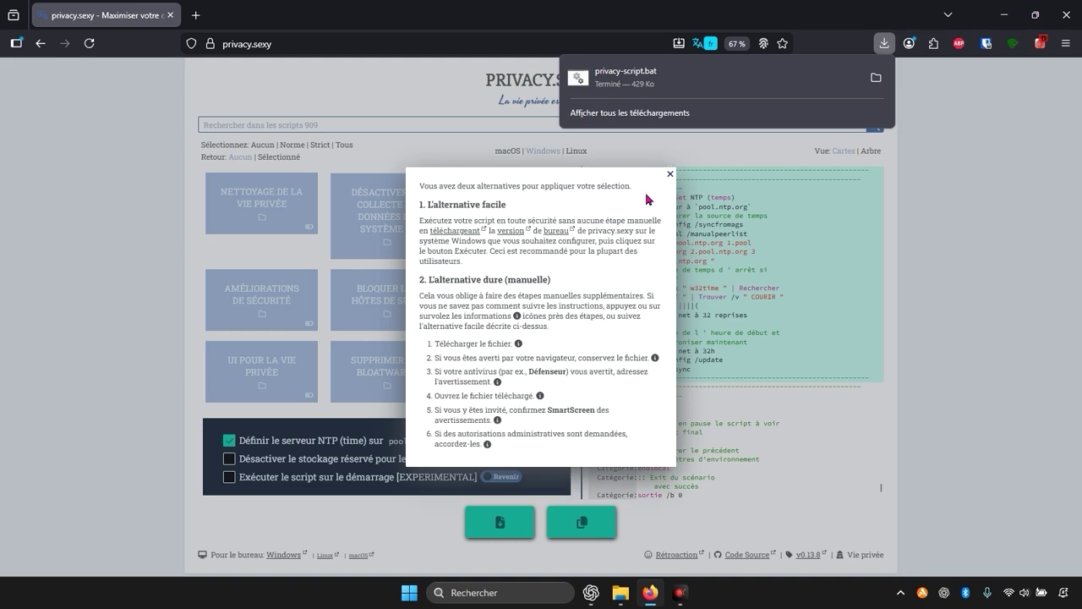
left_click(672, 180)
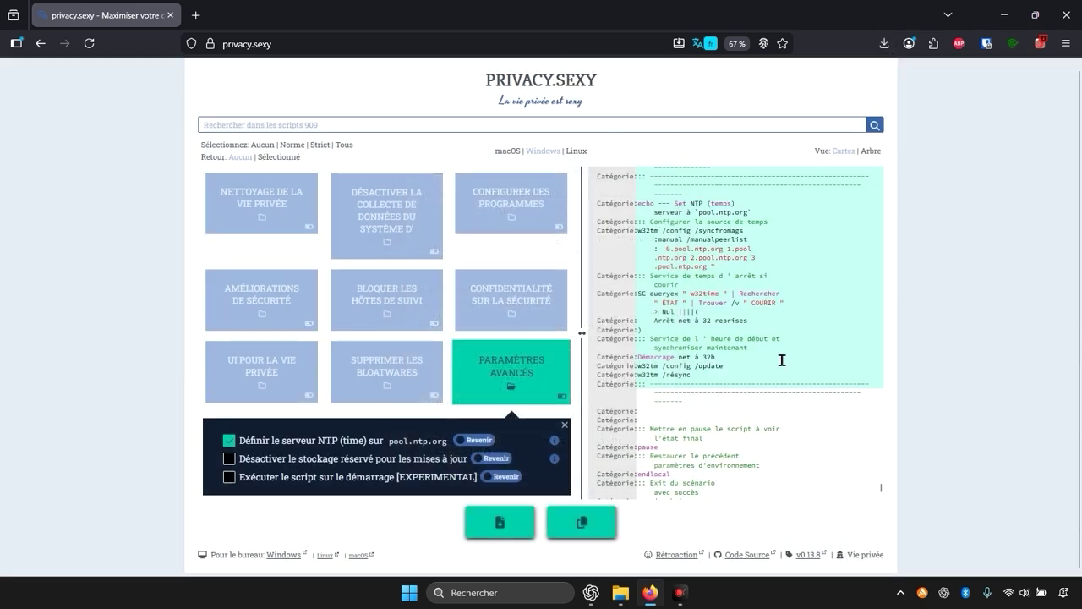
- Switch to File Explorer and open the Téléchargements folder containing privacy-script.bat
mouse_move(630, 599)
left_click(310, 502)
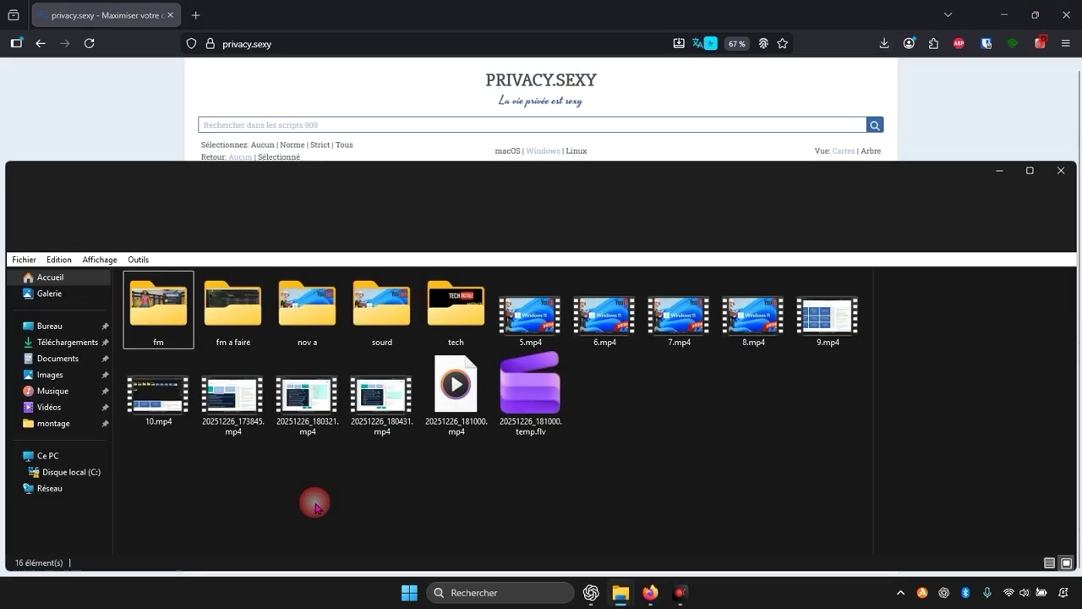
left_click(74, 343)
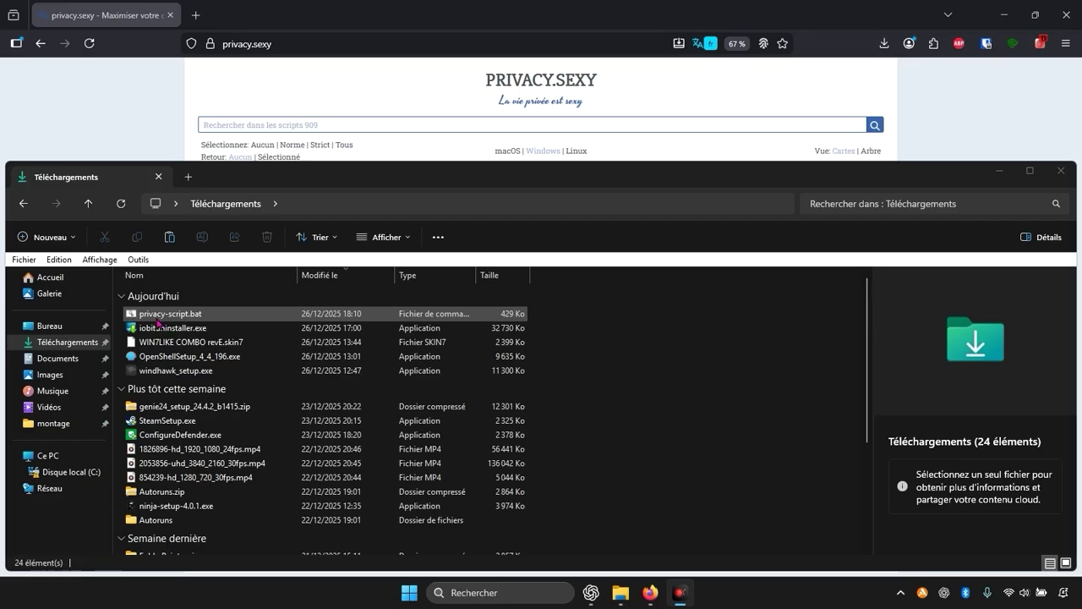
- Run privacy-script.bat from the Téléchargements folder with administrator rights and allow it to start
right_click(155, 317)
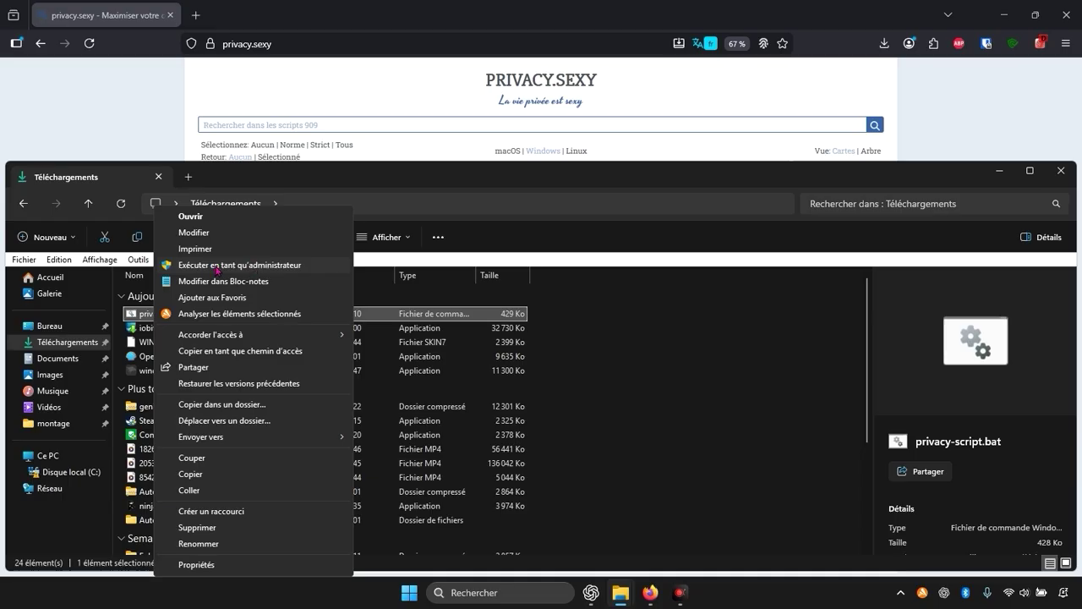
left_click(207, 271)
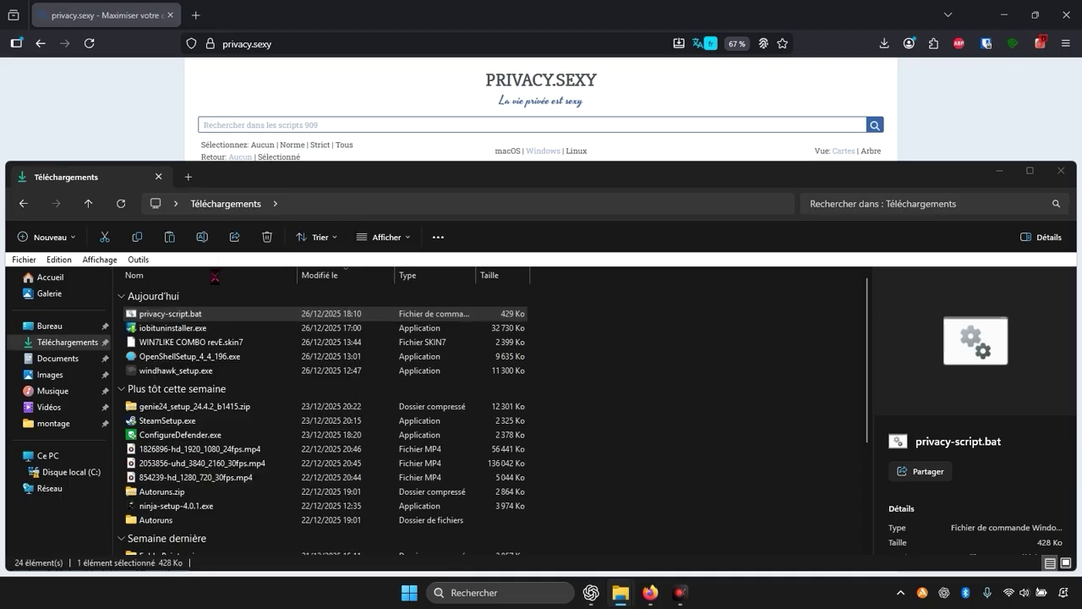
left_click(600, 311)
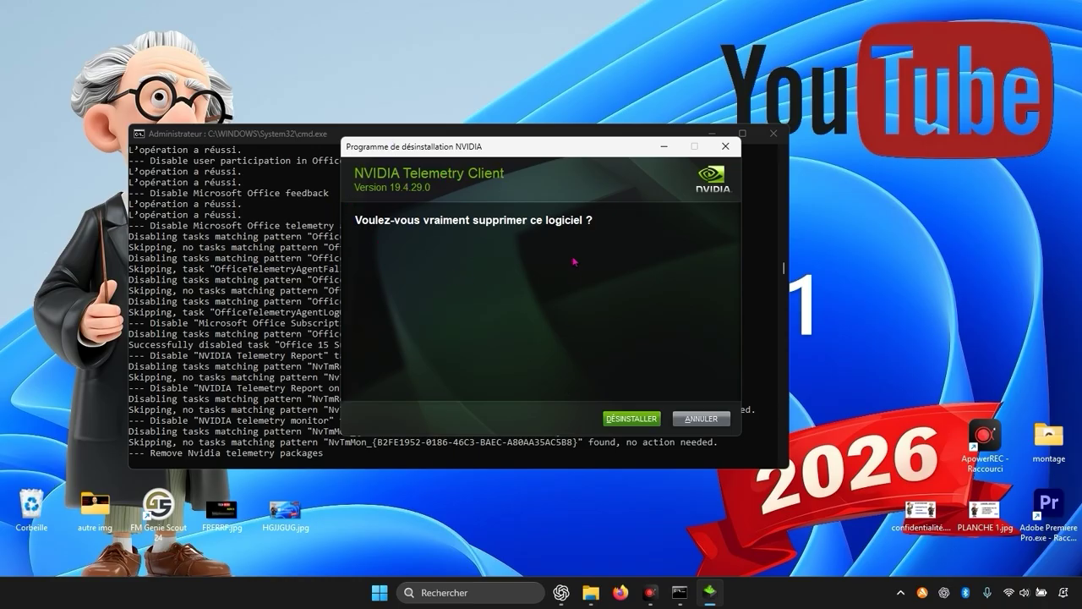
- Confirm the removal of NVIDIA Telemetry Client, review the component status list and close the NVIDIA uninstaller
left_click(632, 420)
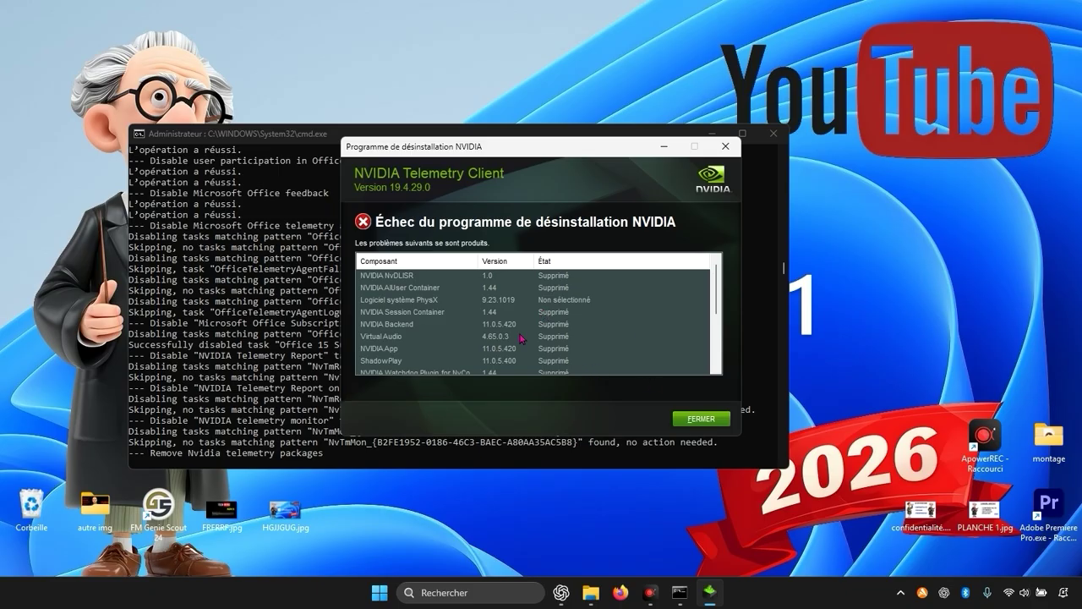
scroll(571, 349, "down", 3)
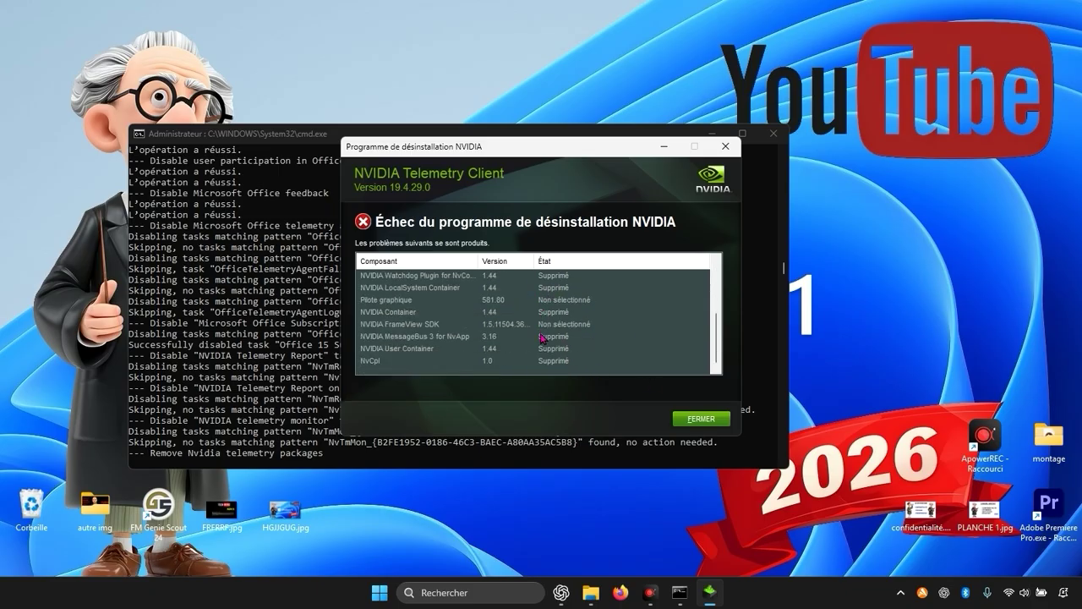
scroll(545, 326, "up", 5)
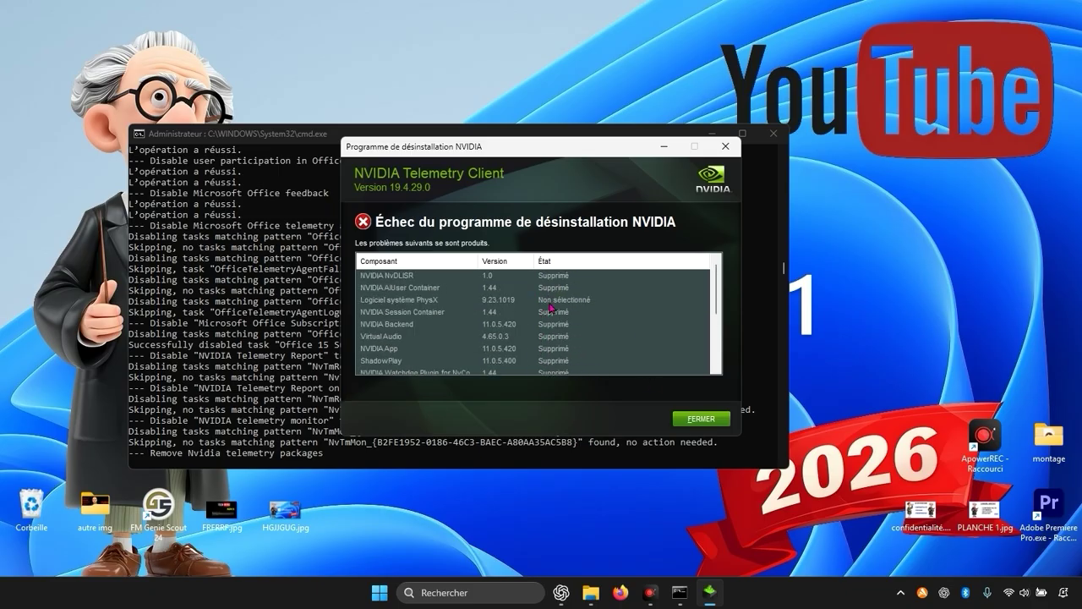
scroll(550, 307, "down", 5)
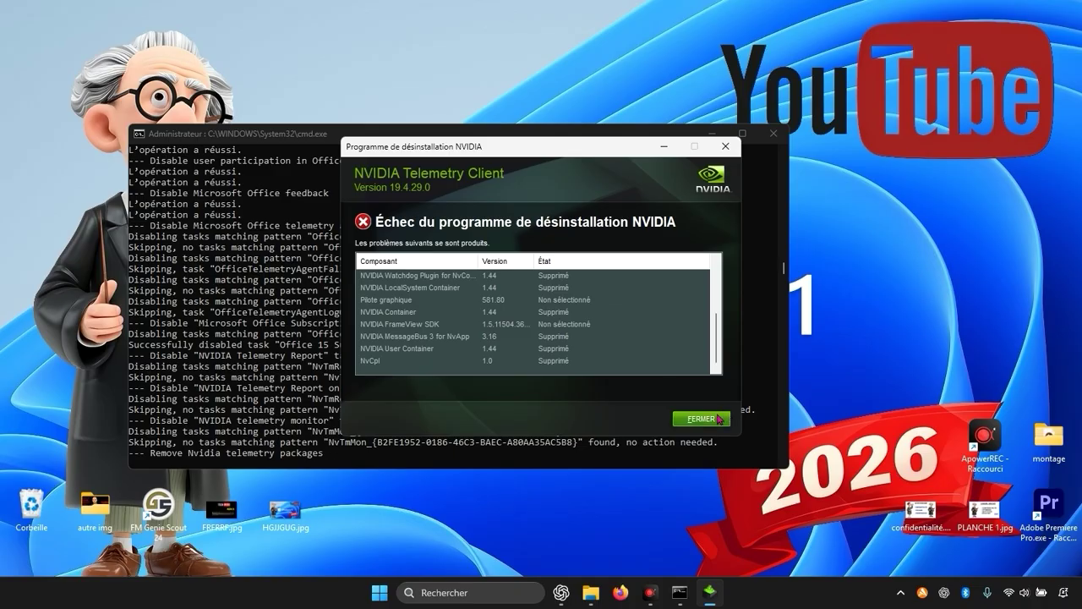
scroll(597, 329, "up", 2)
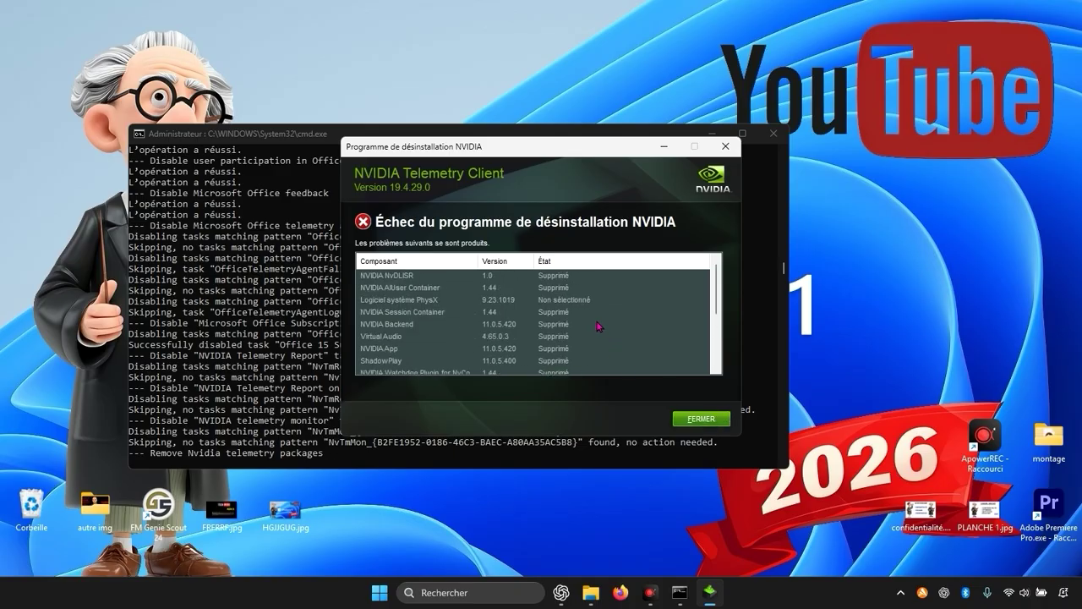
left_click(698, 418)
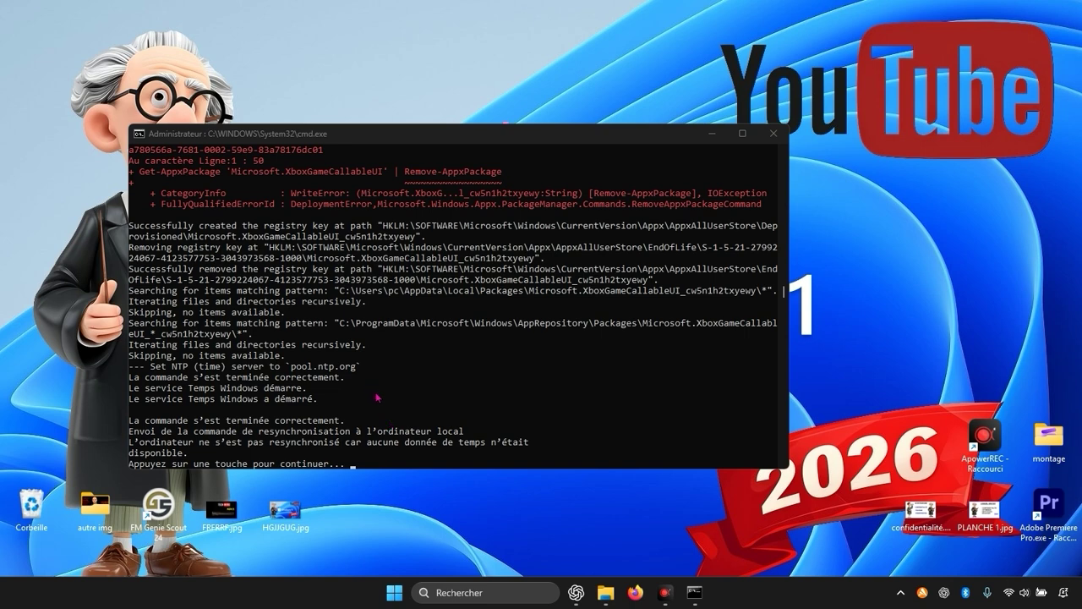
- Examine the script's console output, from the final time server messages back through the Xbox package removal entries
scroll(235, 390, "down", 3)
scroll(253, 420, "up", 1)
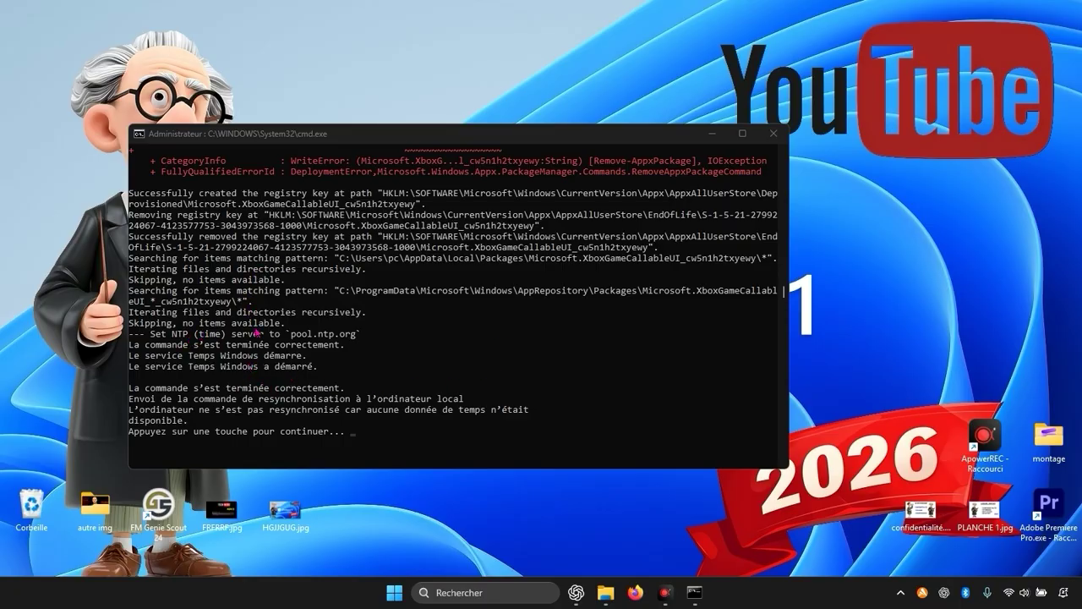
scroll(531, 356, "down", 5)
scroll(457, 317, "up", 13)
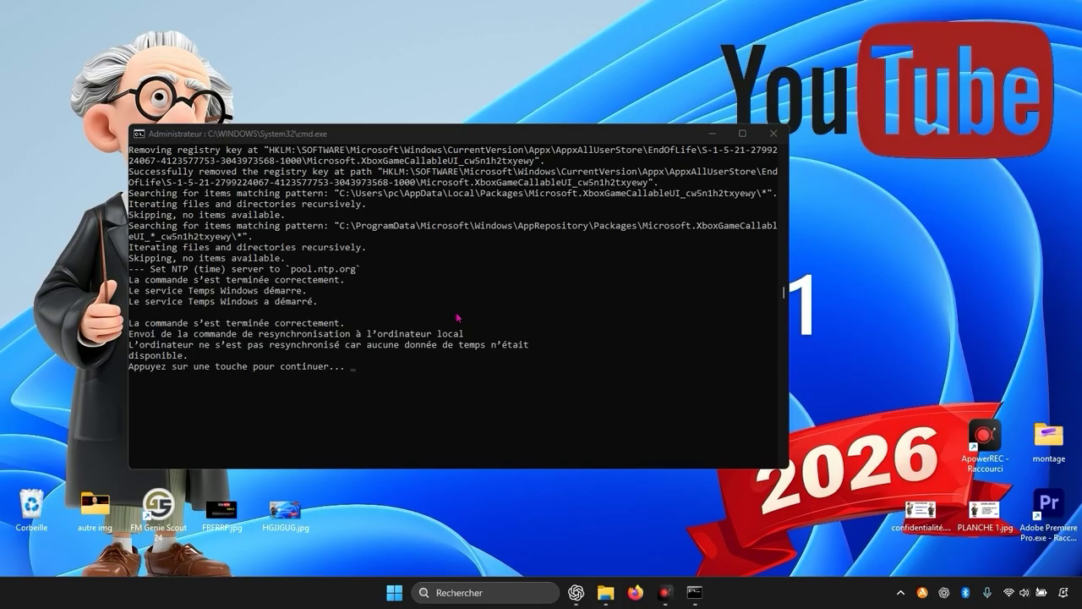
scroll(454, 309, "up", 15)
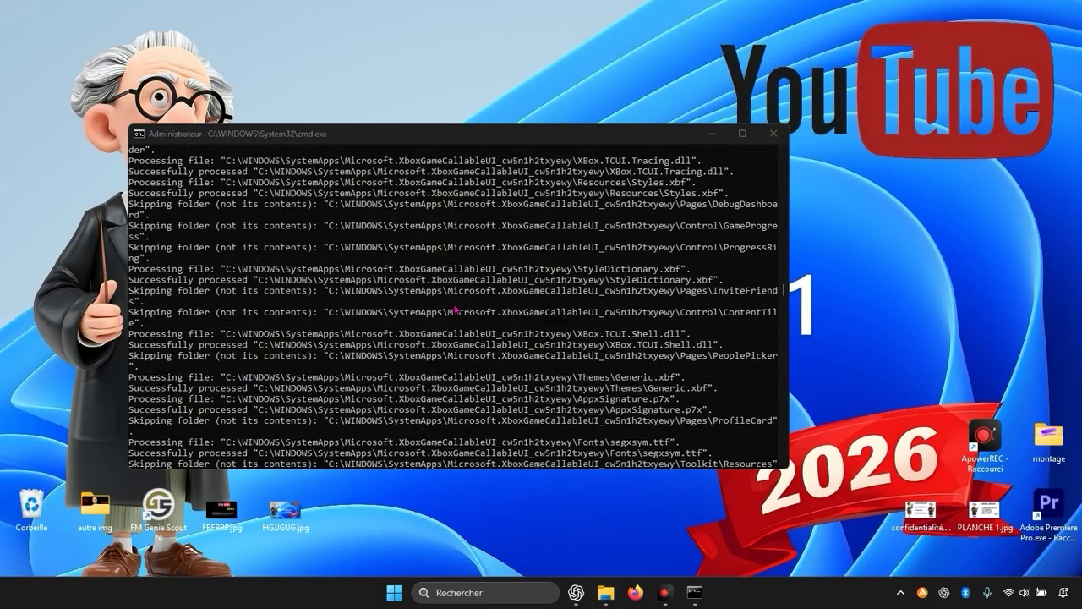
scroll(452, 301, "up", 10)
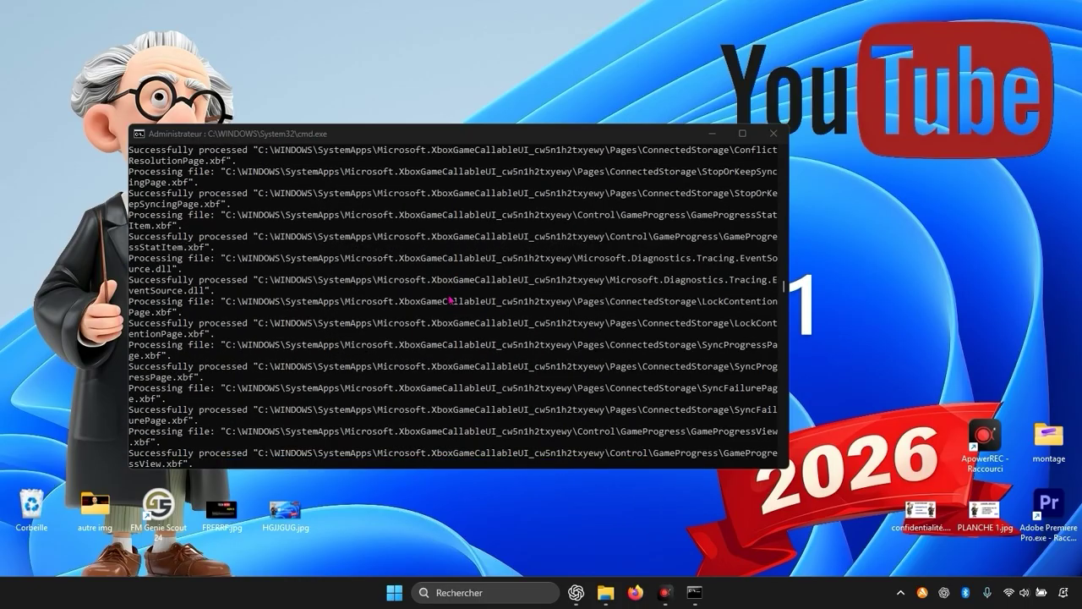
scroll(431, 297, "down", 20)
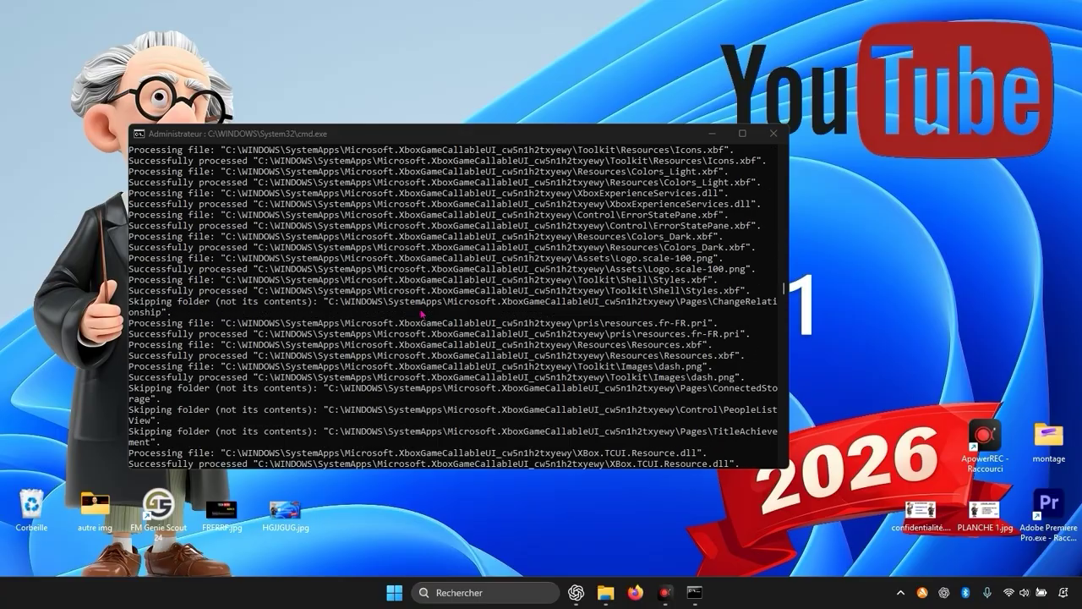
scroll(426, 338, "down", 20)
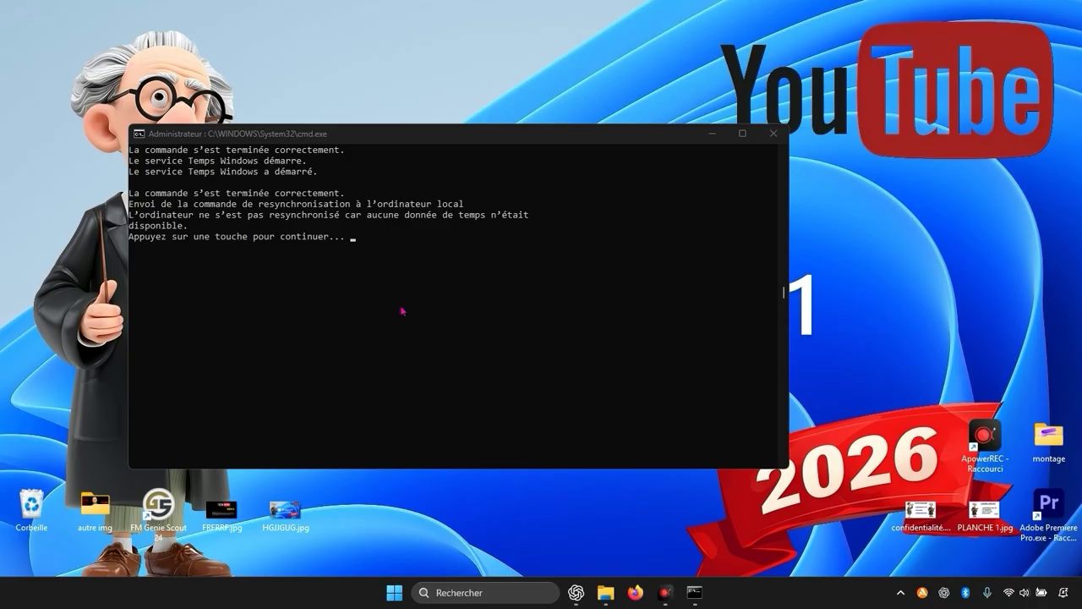
- Continue past the script's final pause prompt to end it and close the administrator console
left_click(365, 233)
left_click(362, 235)
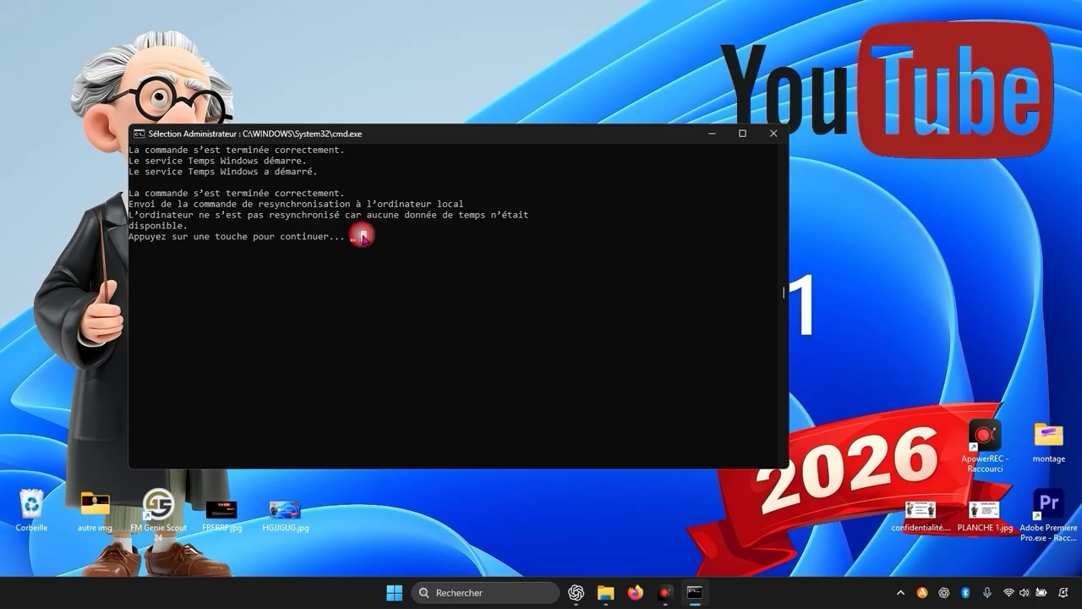
key("Return")
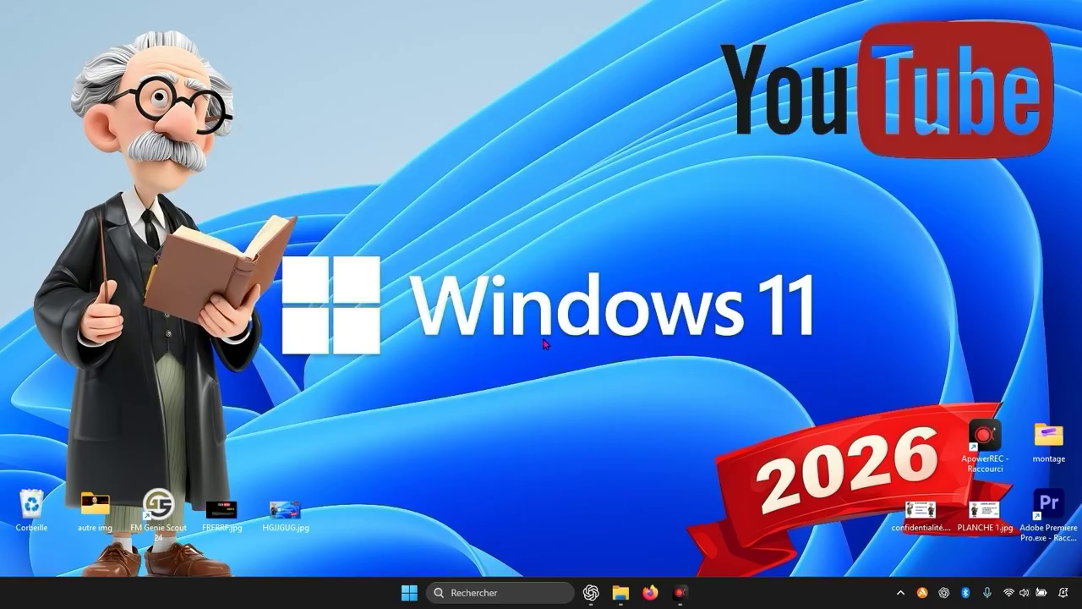